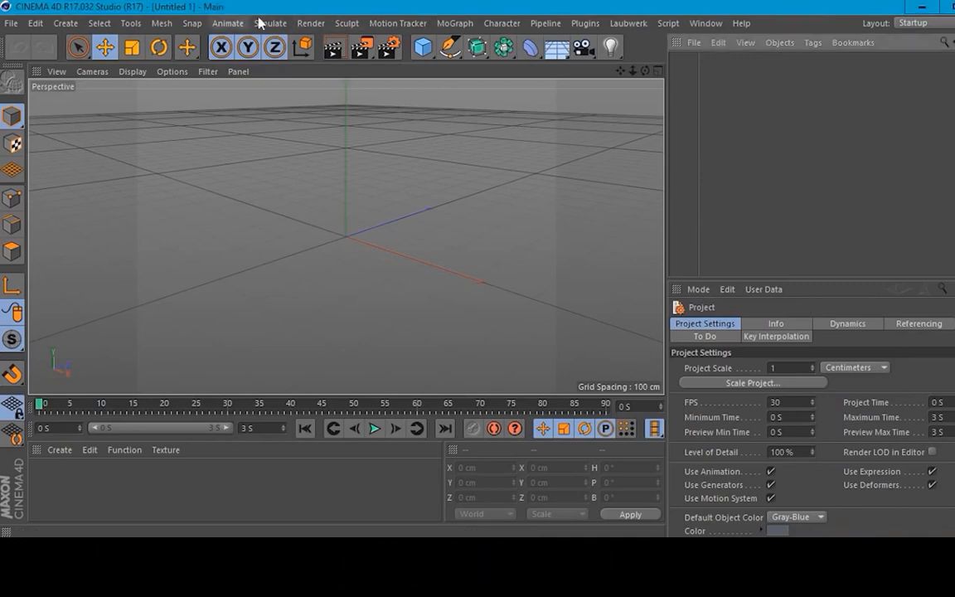
Step: Activate the Lens Distortion tool
click(131, 23)
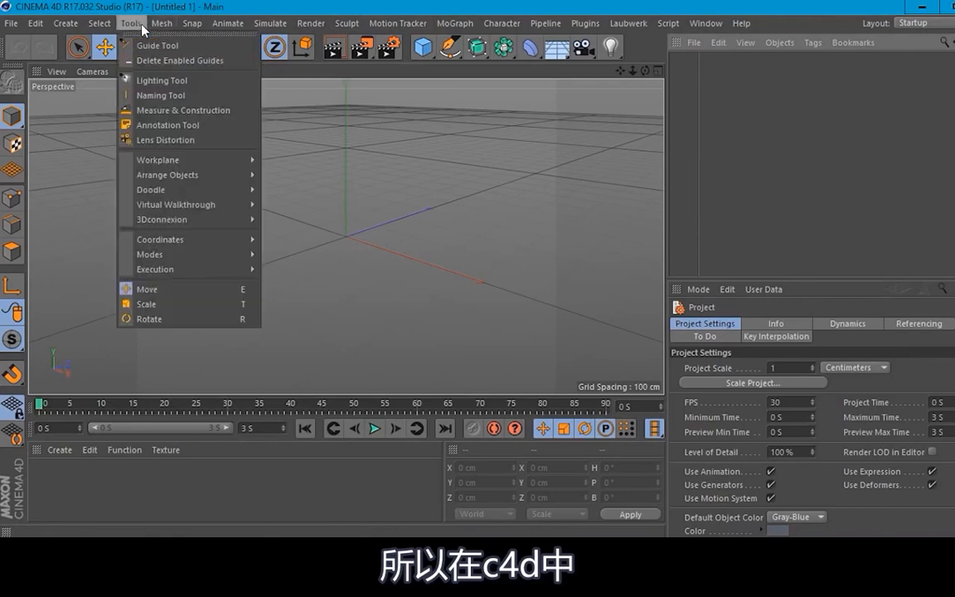
click(177, 140)
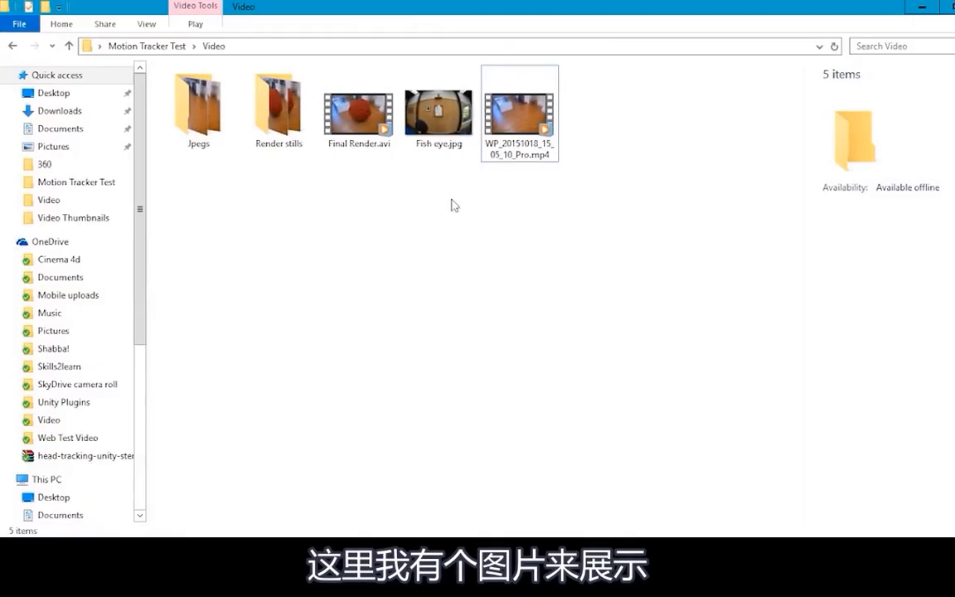
Step: View Fish eye.jpg from the Video folder in the photo viewer to examine its lens distortion, and close it
double_click(438, 112)
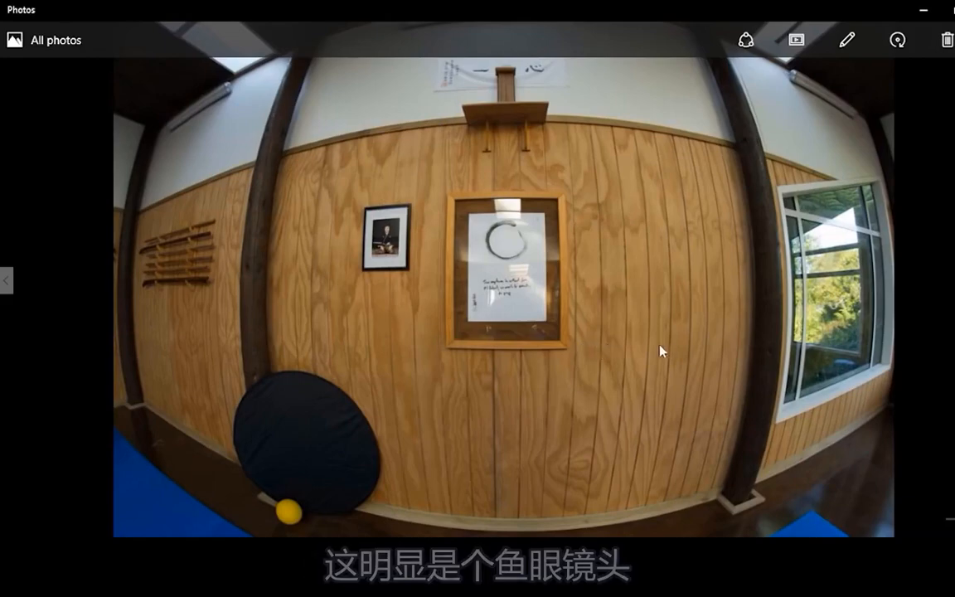
scroll(667, 349, down, 1)
scroll(657, 350, up, 1)
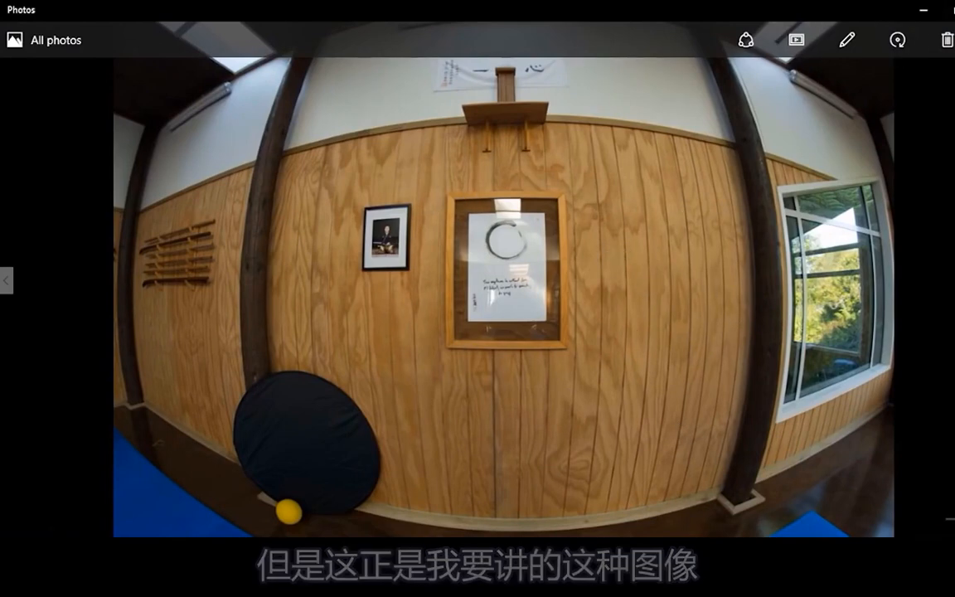
click(954, 10)
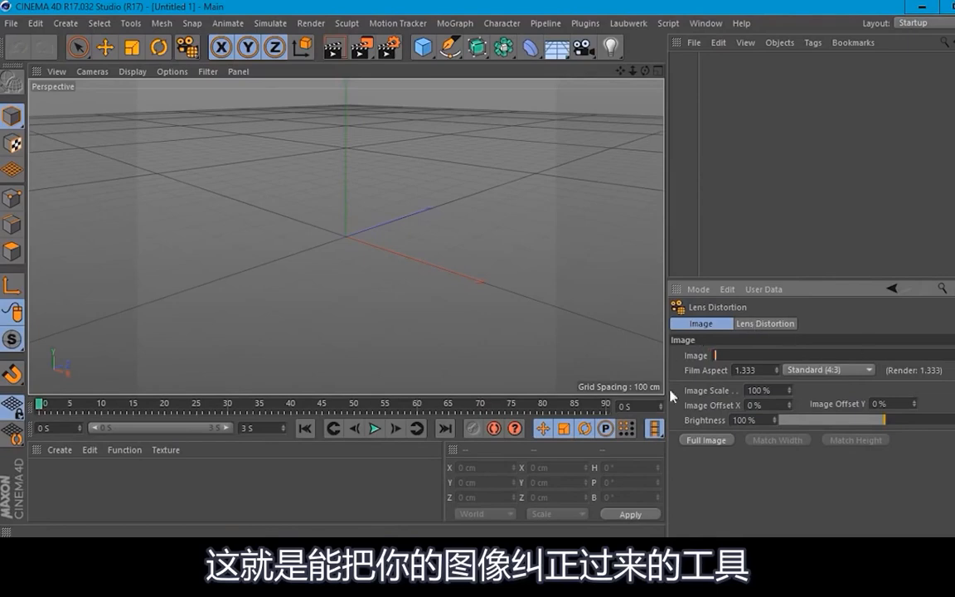
Step: Review the Lens Distortion tool's solving options and its image settings
click(751, 324)
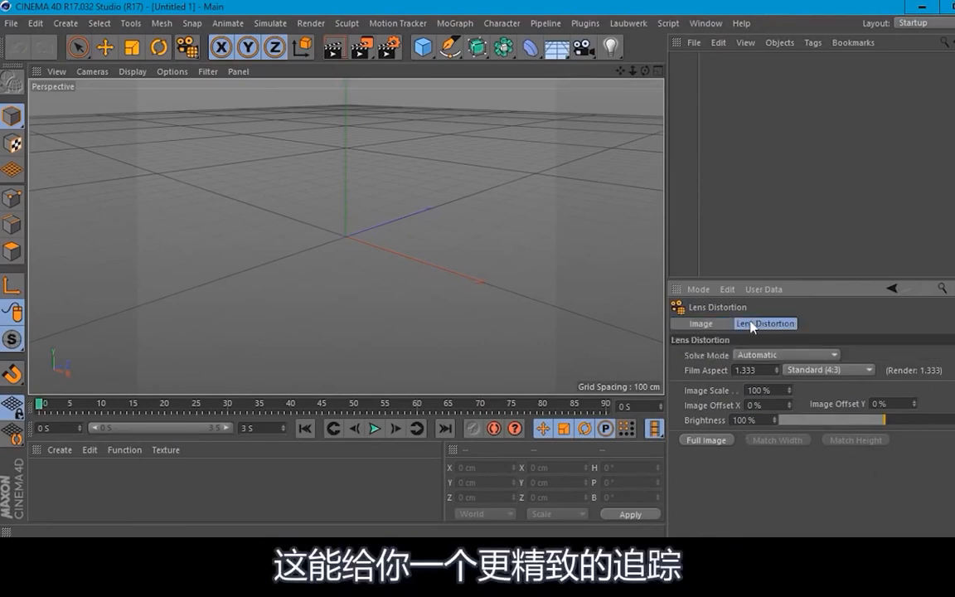
click(716, 324)
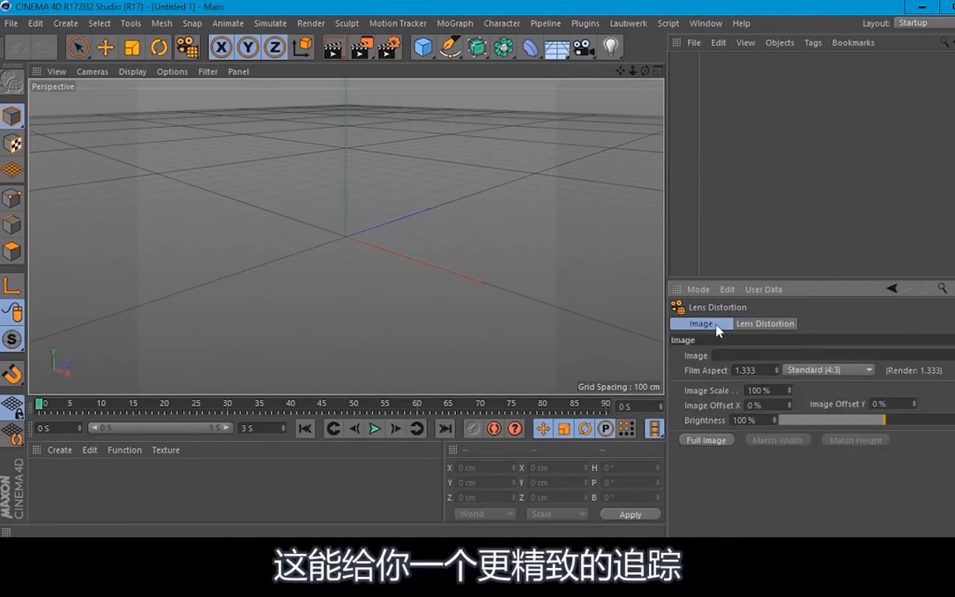
Step: Switch to the browser and examine the Vimeo page of the Cinema 4D Release 17 Lens Distortion Tool quickstart video
click(199, 551)
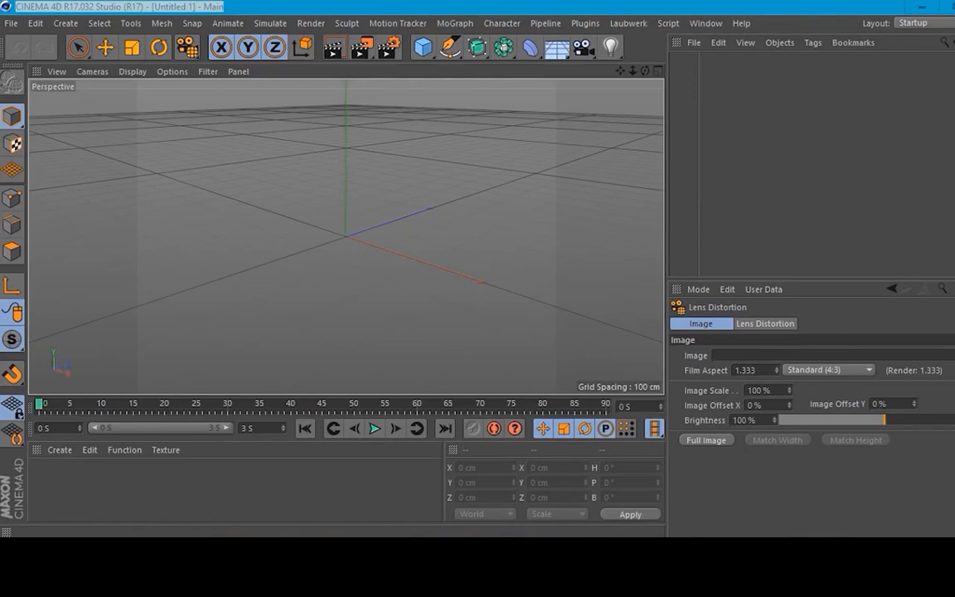
drag(635, 313, 505, 0)
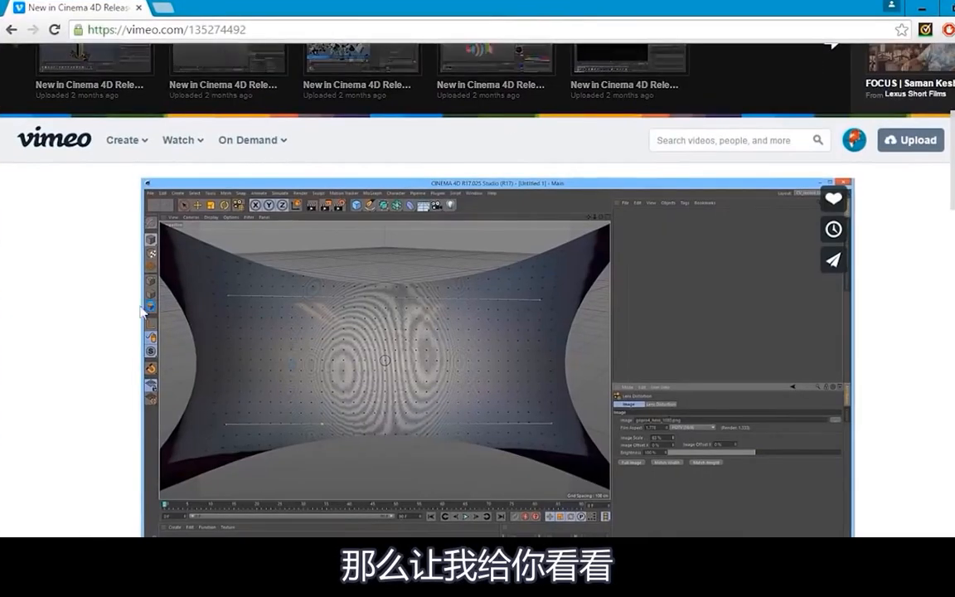
scroll(90, 285, down, 2)
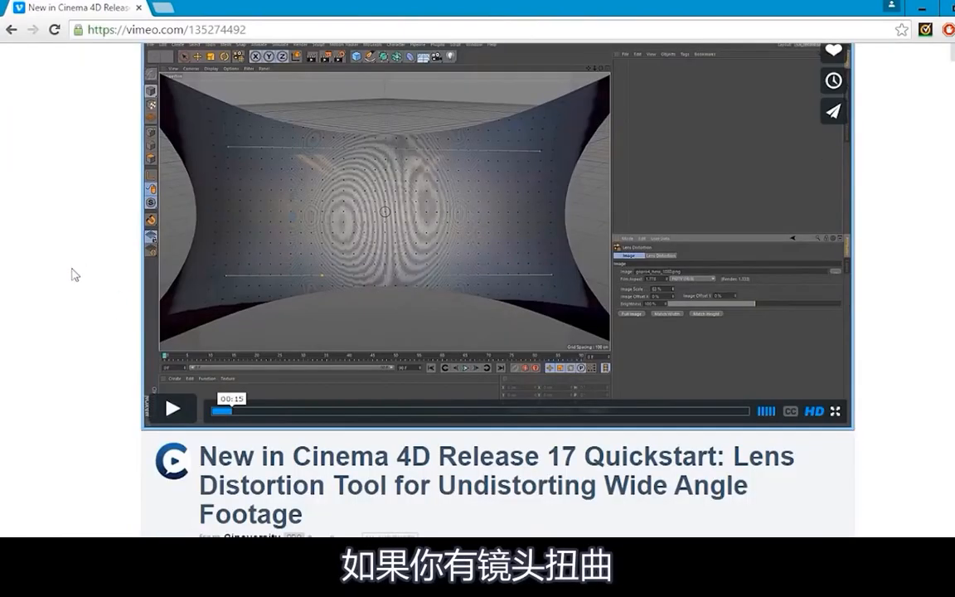
scroll(100, 268, up, 1)
scroll(71, 235, down, 1)
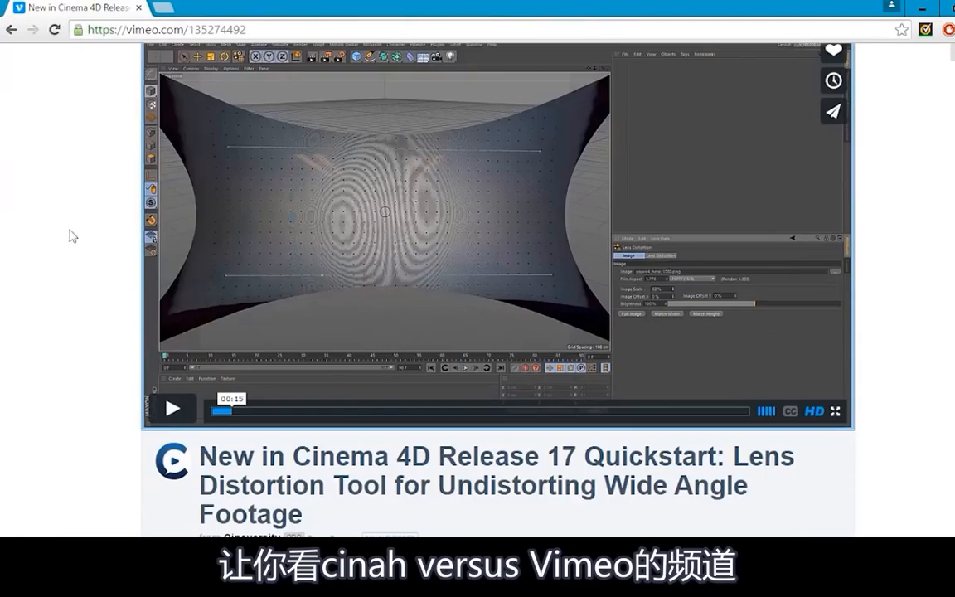
scroll(90, 314, down, 1)
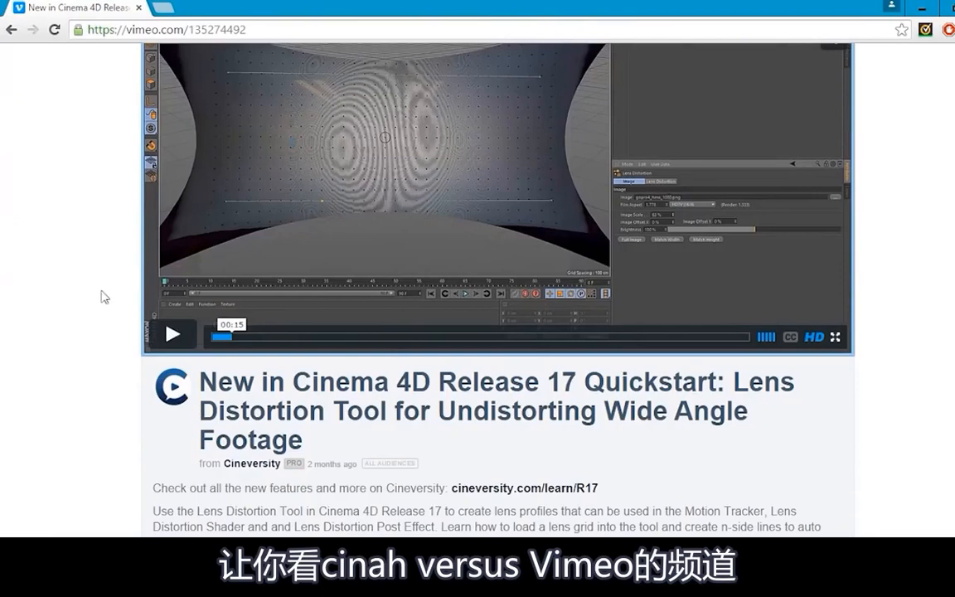
scroll(102, 280, up, 1)
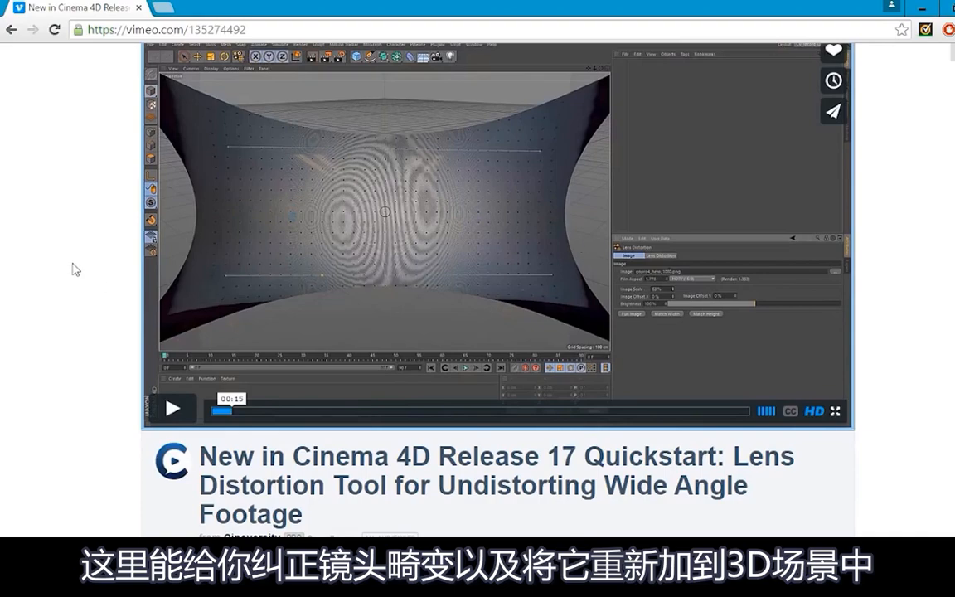
scroll(74, 269, down, 1)
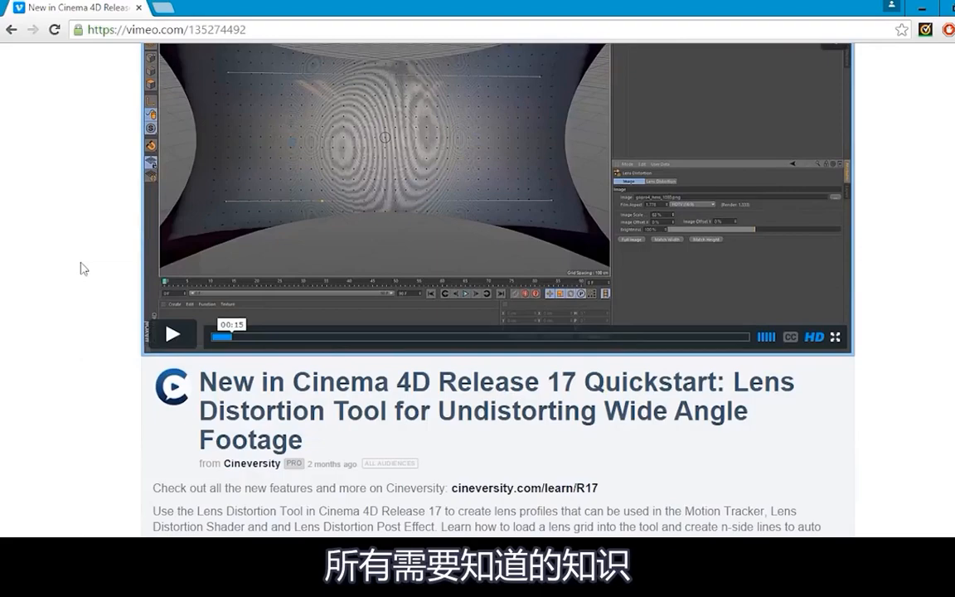
scroll(244, 272, up, 3)
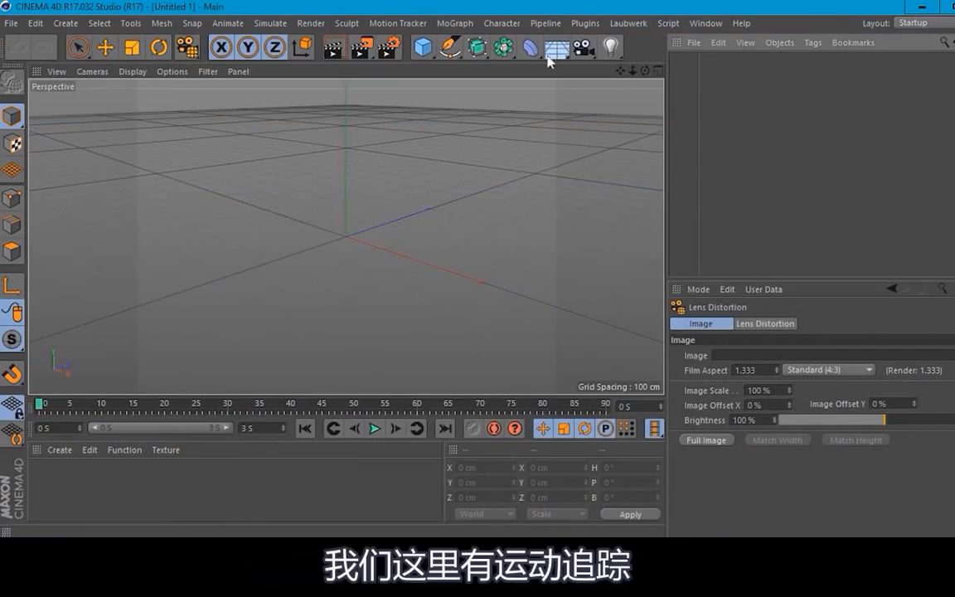
Step: Add a Motion Tracker object to the scene
click(393, 25)
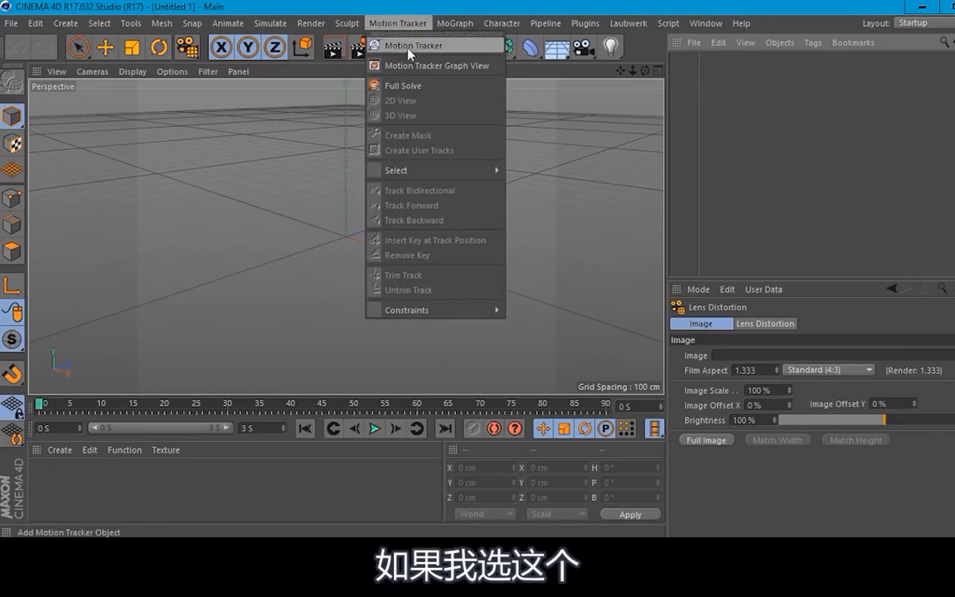
click(409, 46)
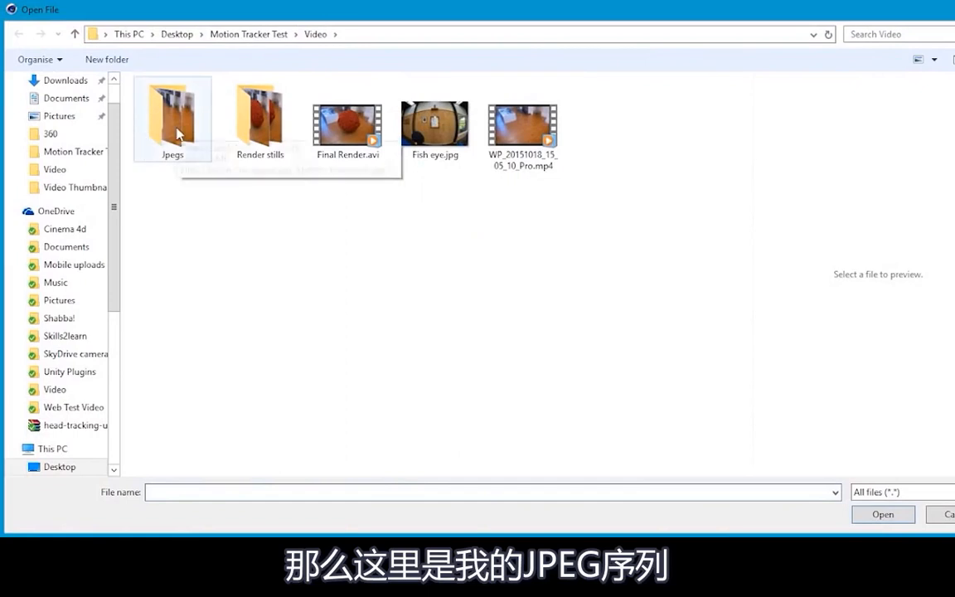
double_click(177, 133)
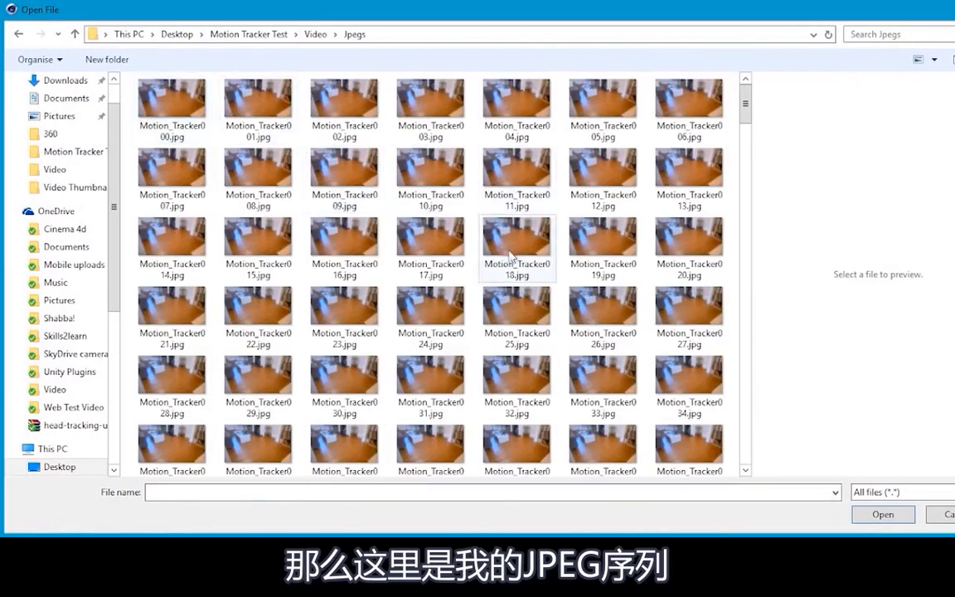
click(15, 36)
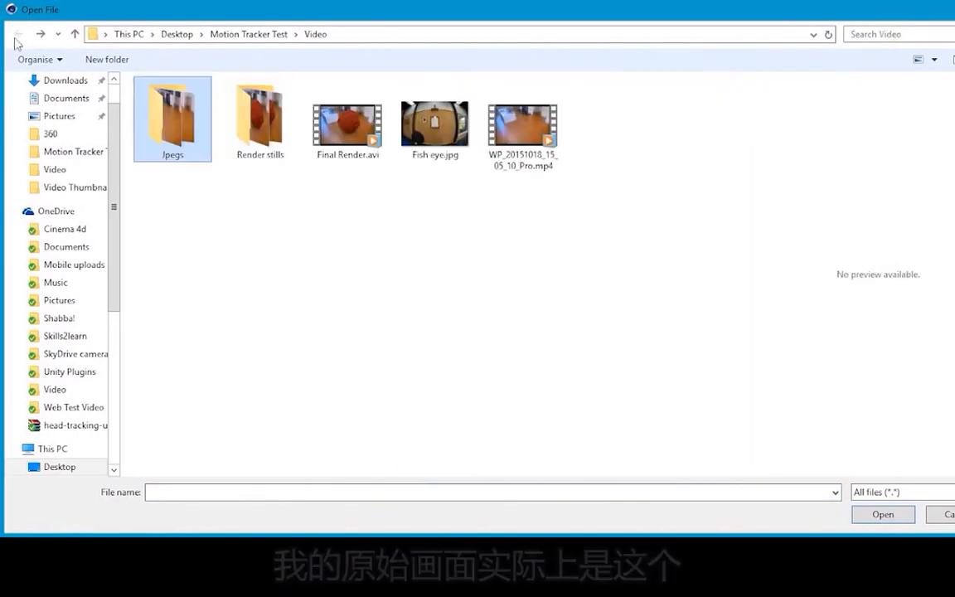
double_click(522, 128)
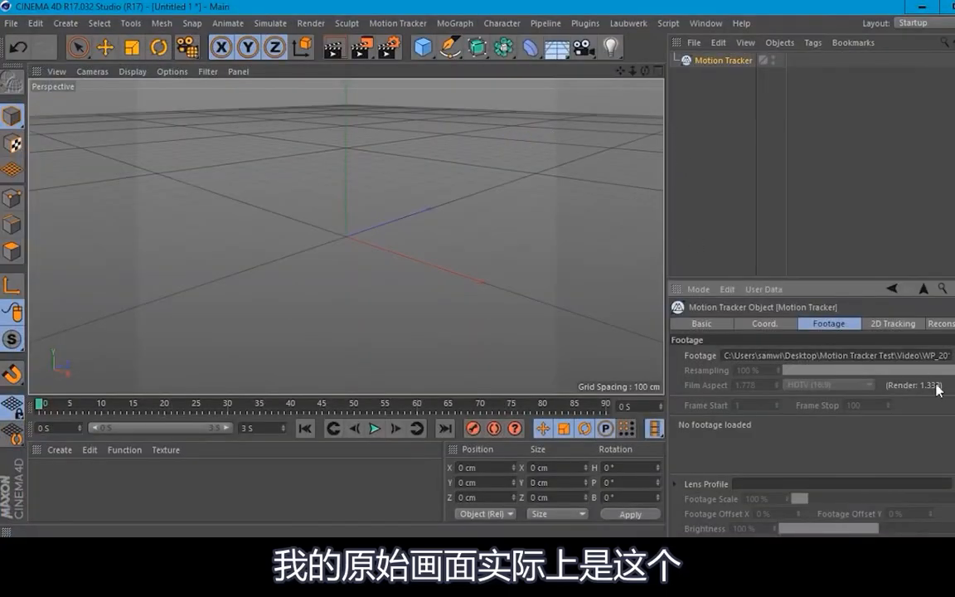
triple_click(935, 355)
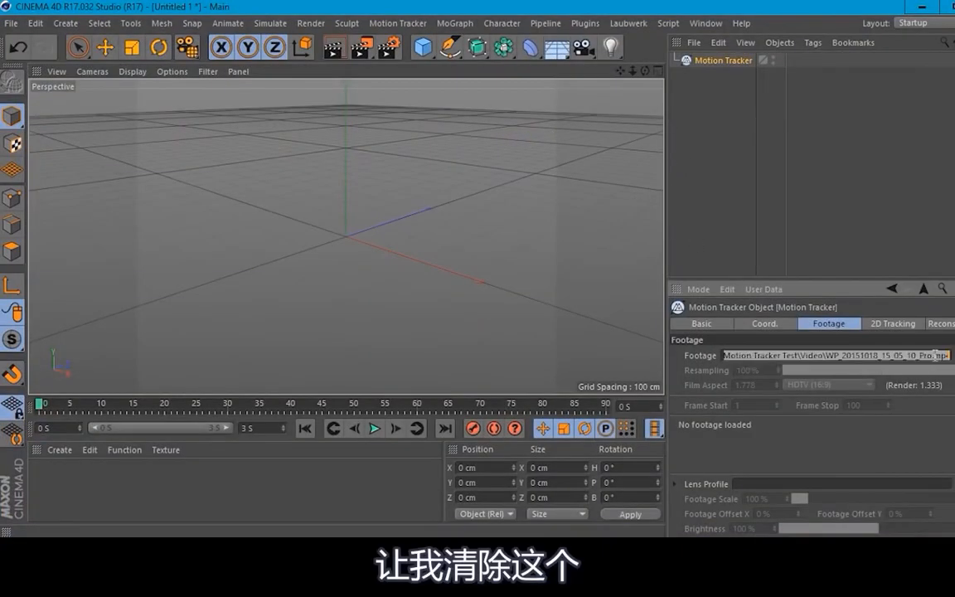
key(Delete)
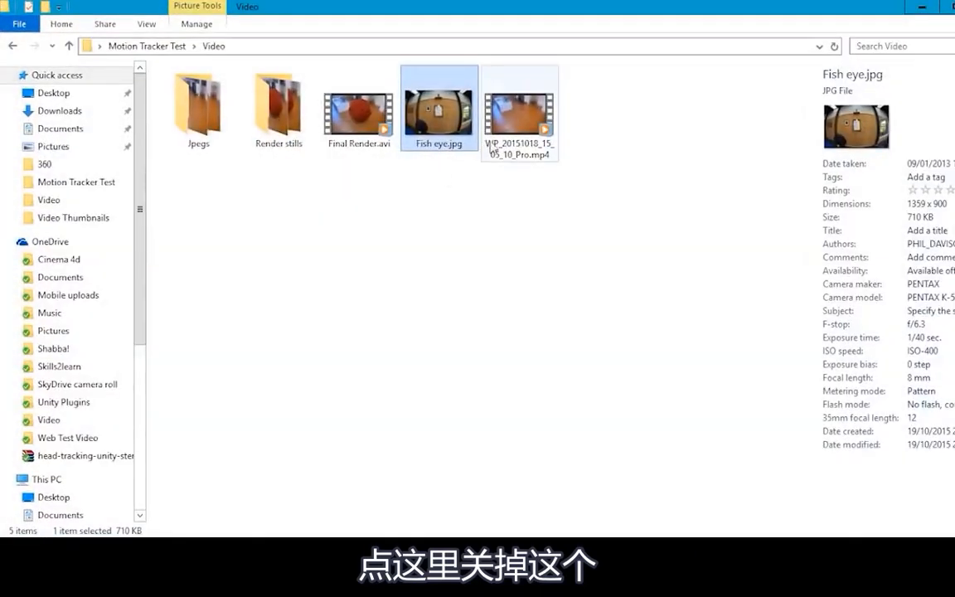
Step: Play the original clip WP_20151018_15_05_10_Pro.mp4 from the Video folder in the media player, and close it
double_click(522, 128)
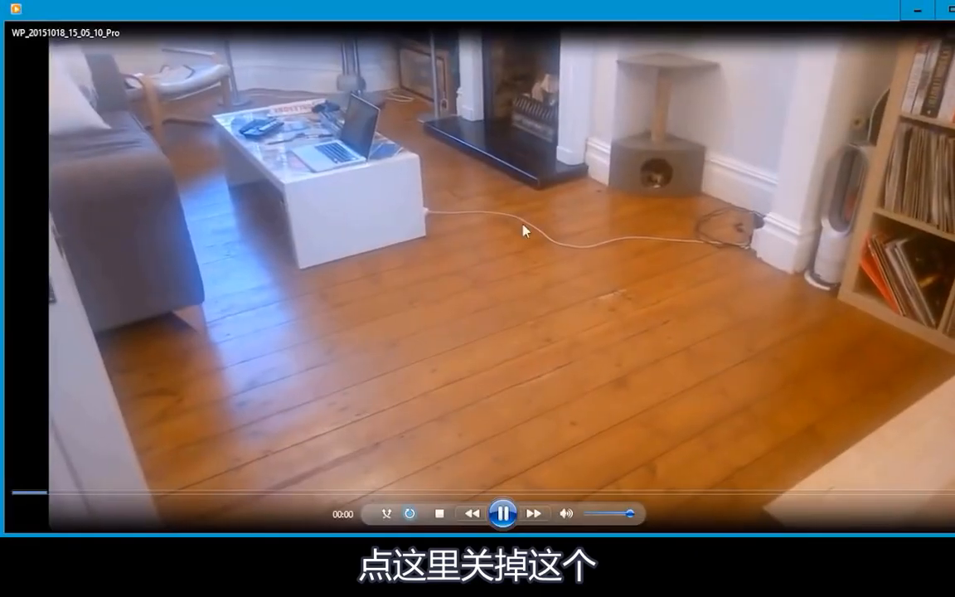
drag(625, 523, 588, 516)
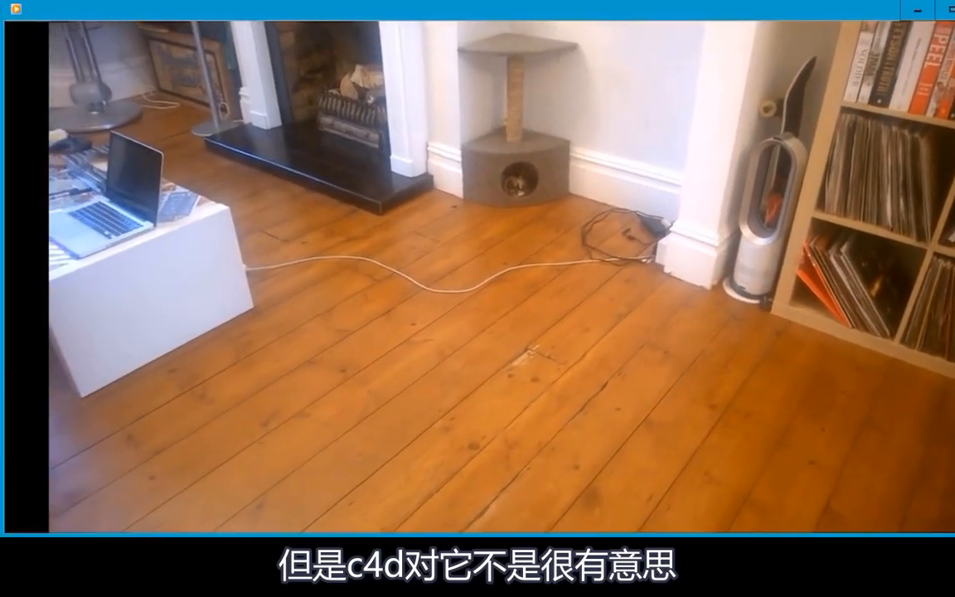
click(953, 10)
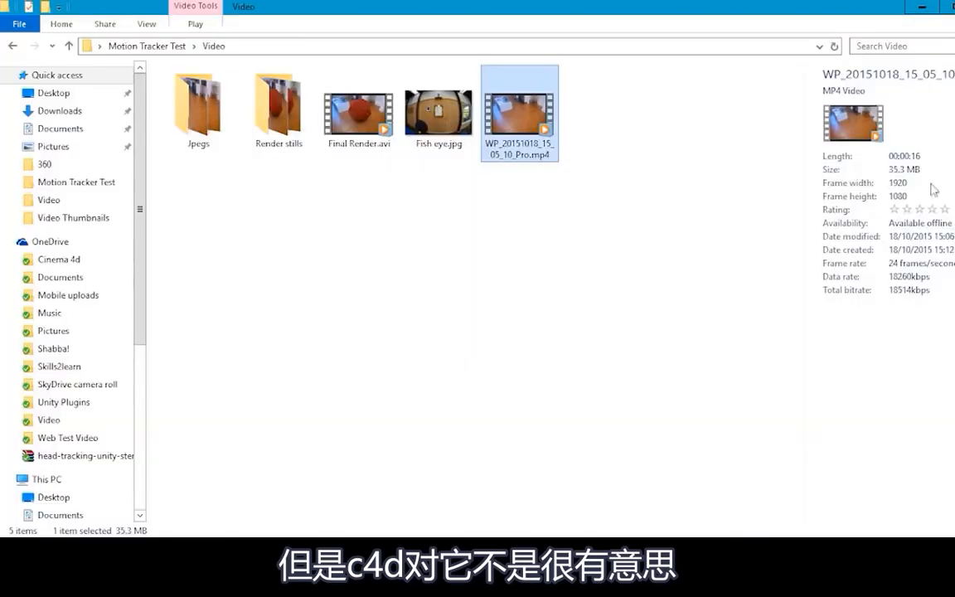
click(557, 282)
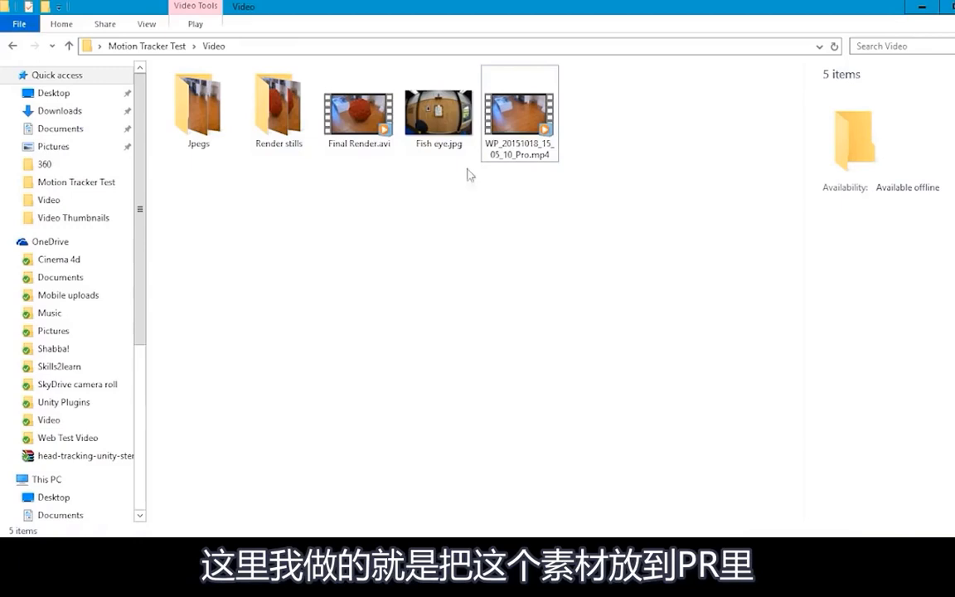
Step: Open the Jpegs folder inside the Video folder in File Explorer and look through the exported image sequence
click(520, 141)
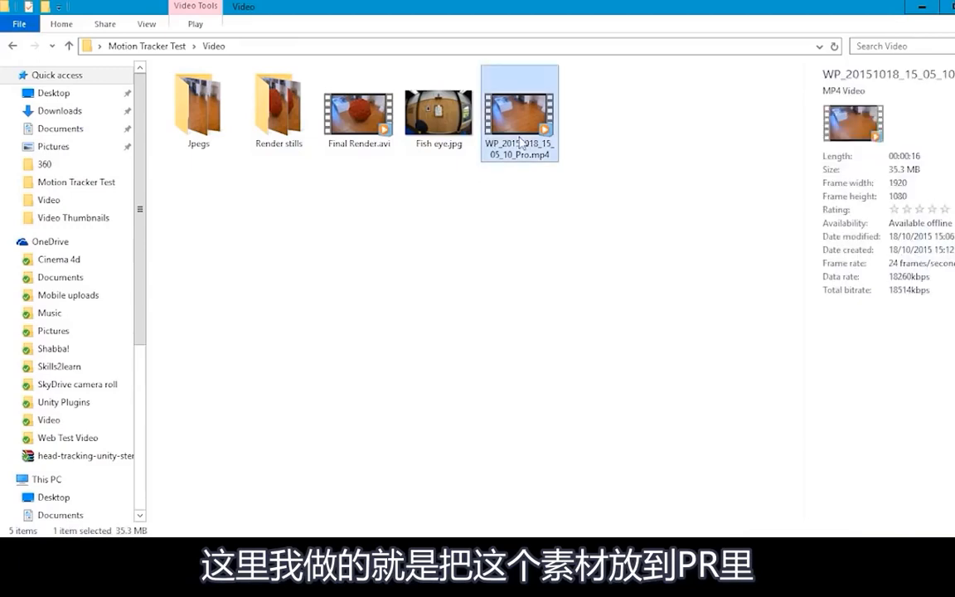
click(340, 257)
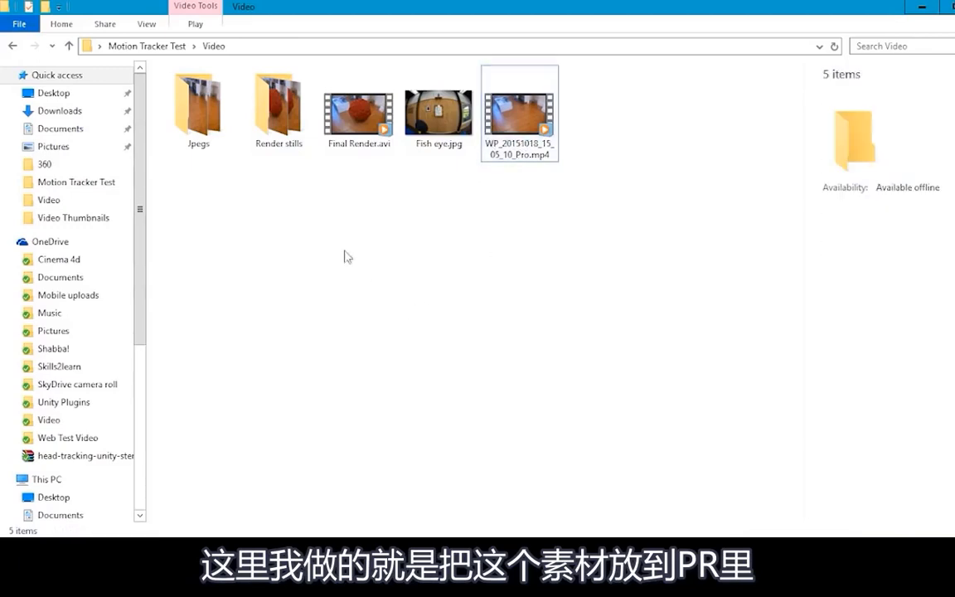
click(216, 121)
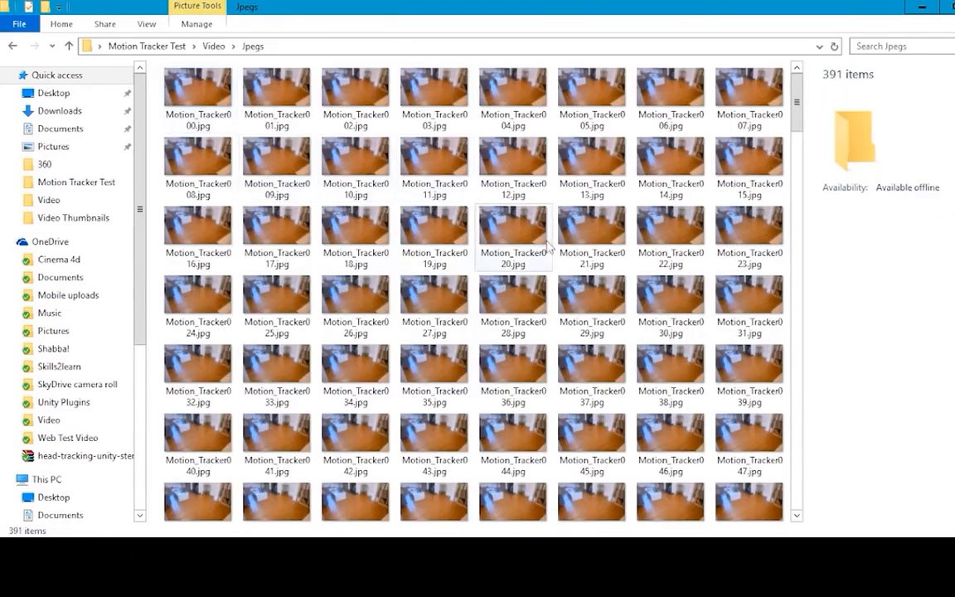
scroll(630, 181, down, 5)
scroll(630, 181, up, 5)
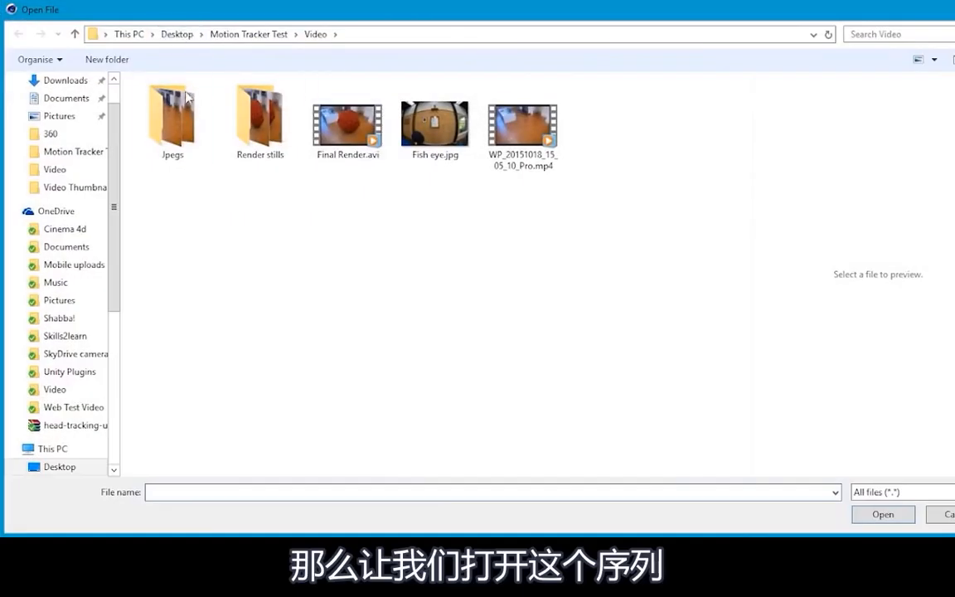
Step: Load the image sequence starting with Motion_Tracker000.jpg from the Jpegs folder as the Motion Tracker's footage
double_click(164, 112)
click(174, 112)
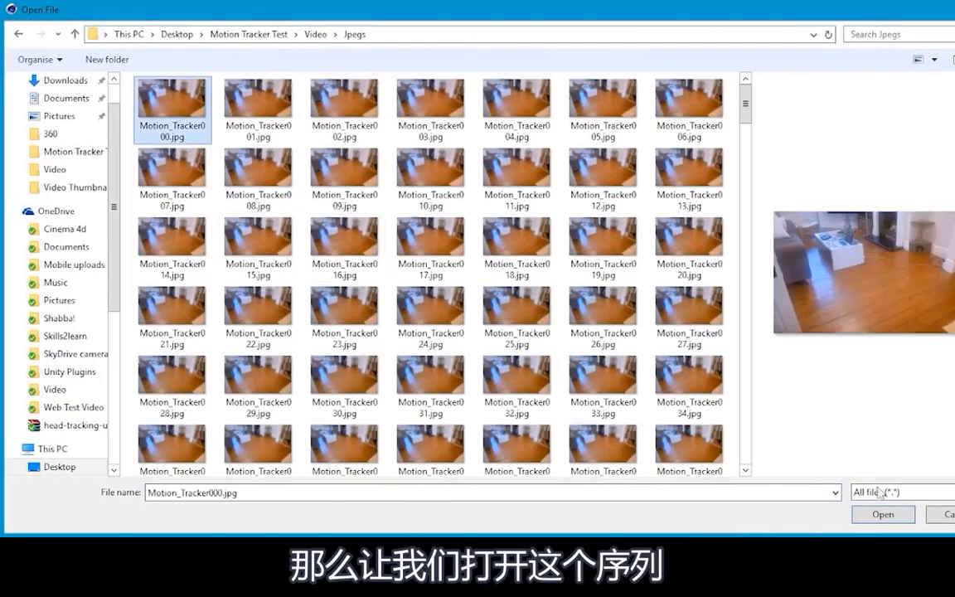
click(883, 515)
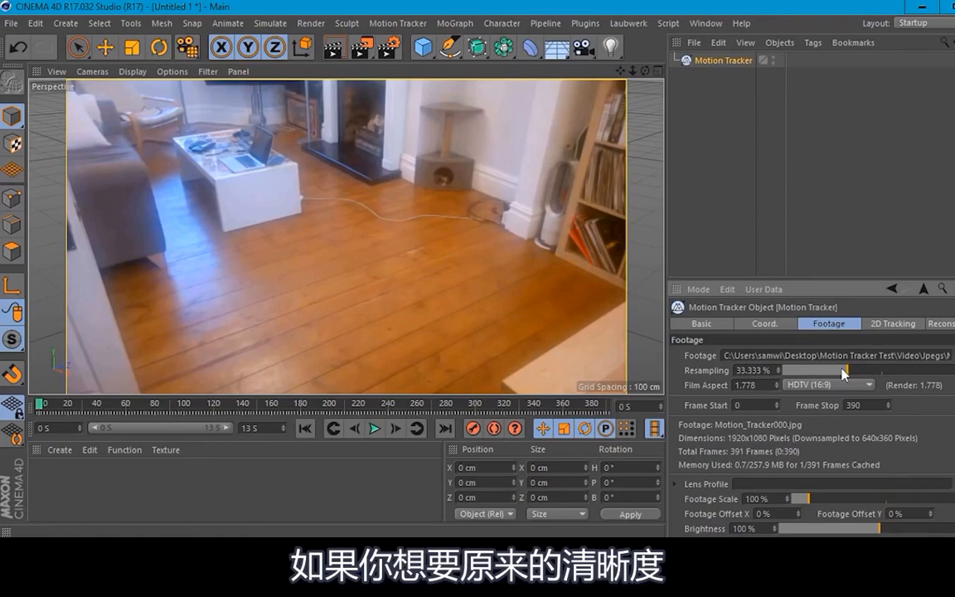
Step: Set the Motion Tracker footage's resampling to 100%, trying a low value of about 5% in between
drag(844, 374, 949, 374)
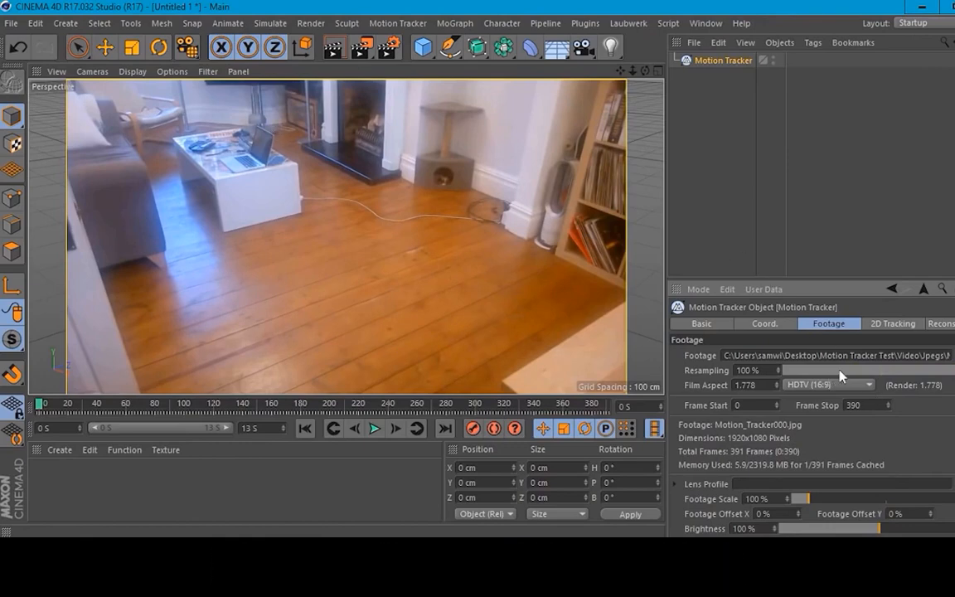
drag(840, 376, 789, 378)
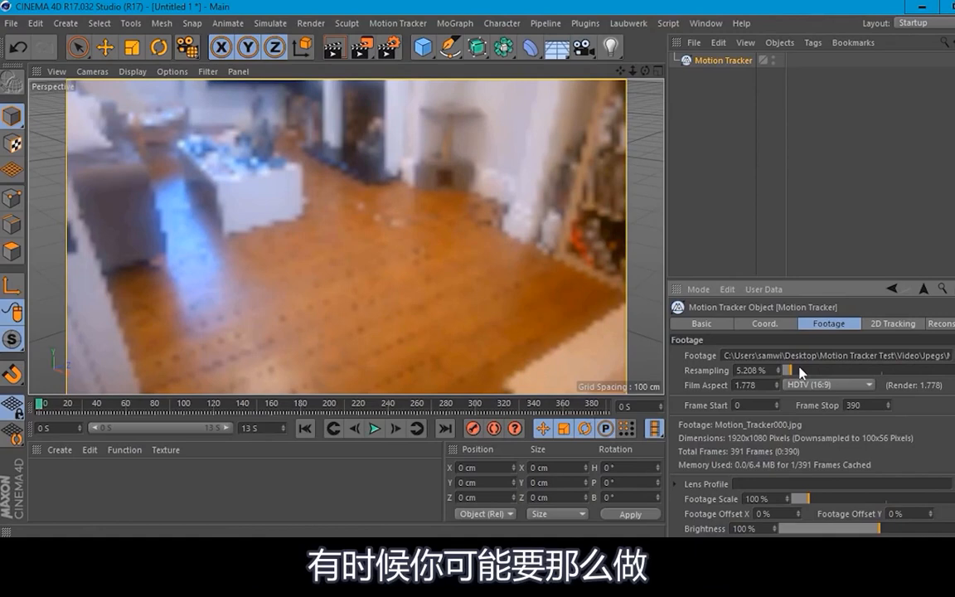
drag(789, 370, 954, 372)
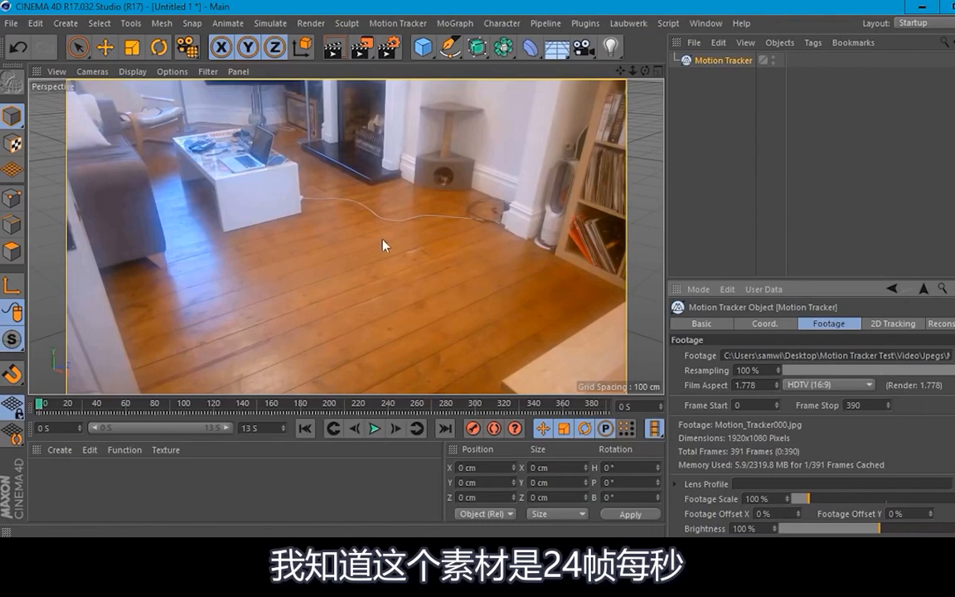
Step: Set the project's frame rate to 24 FPS in the project settings
click(925, 290)
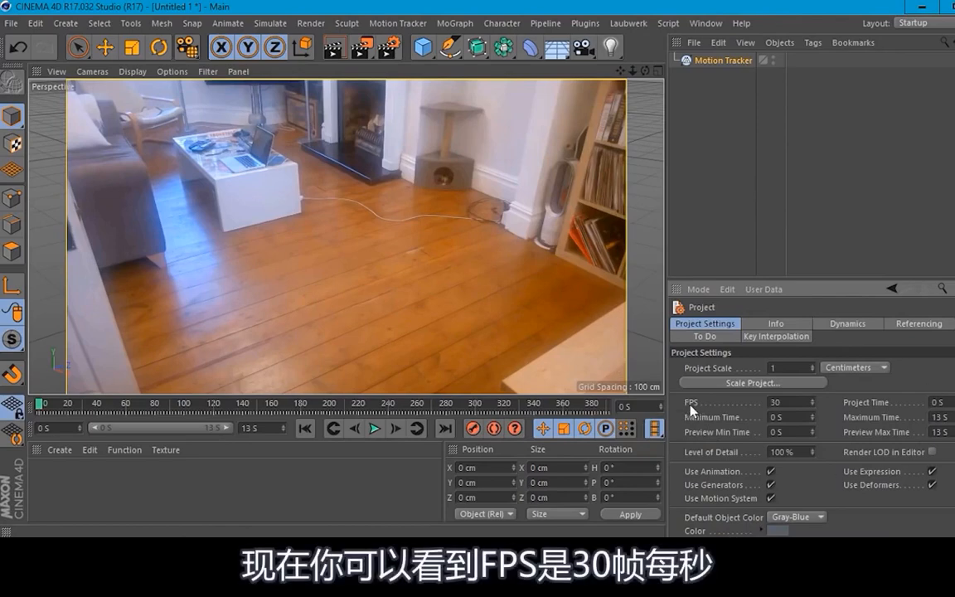
double_click(784, 402)
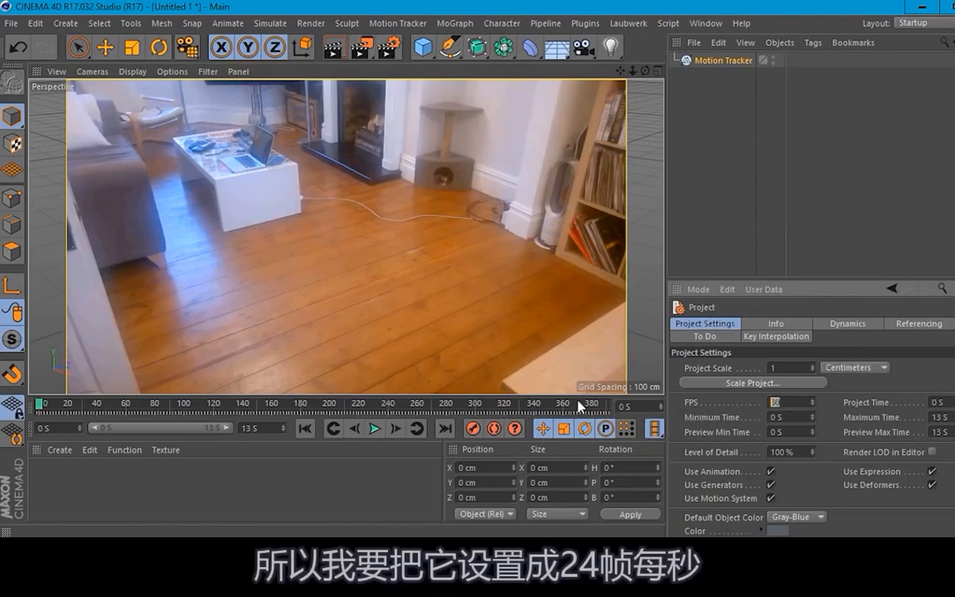
text(24)
key(Return)
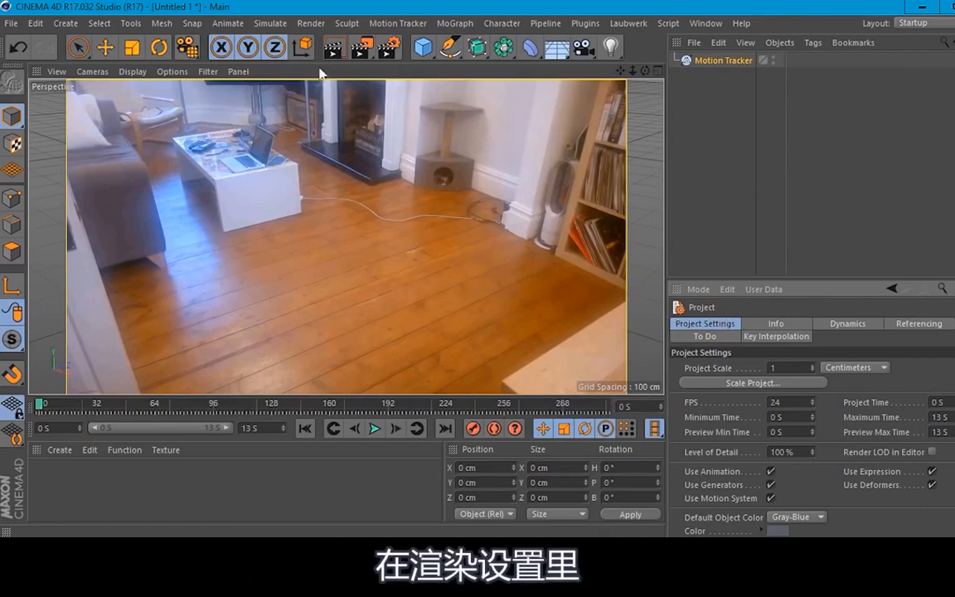
Step: Set the output frame rate to 24 in the render settings and close them, checking the Motion Tracker's footage dimensions in between
click(382, 52)
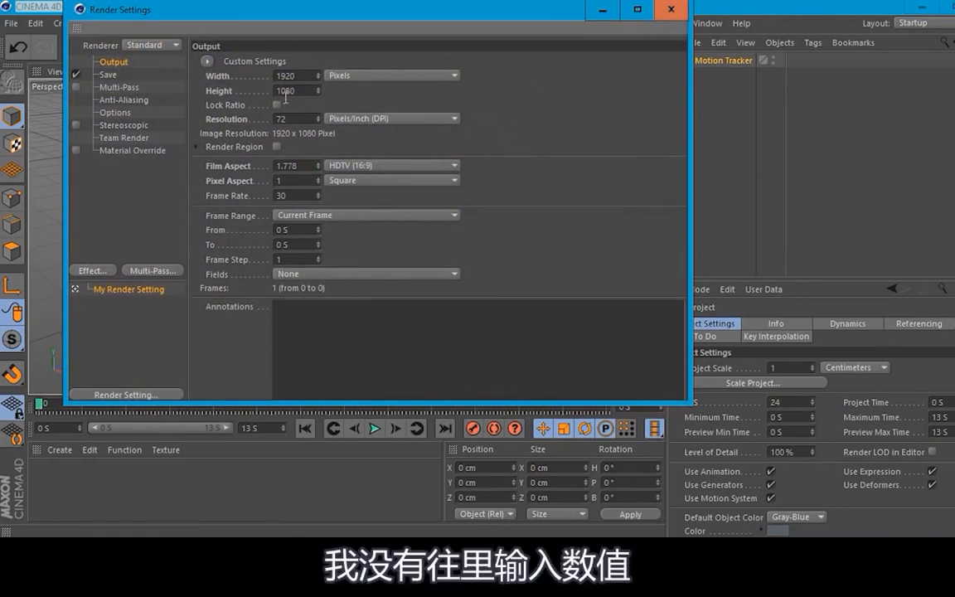
drag(414, 12, 364, 48)
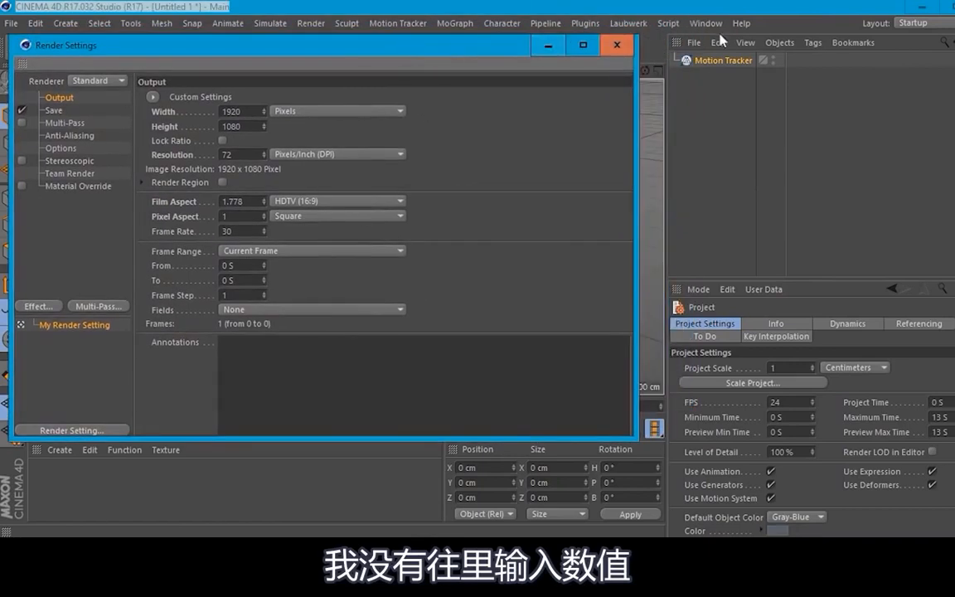
click(723, 59)
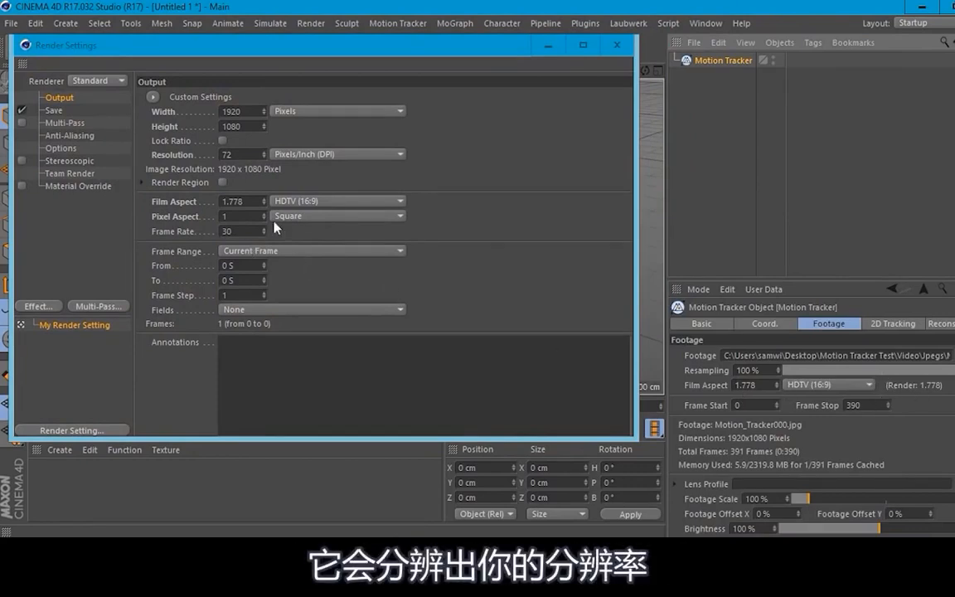
drag(354, 55, 444, 52)
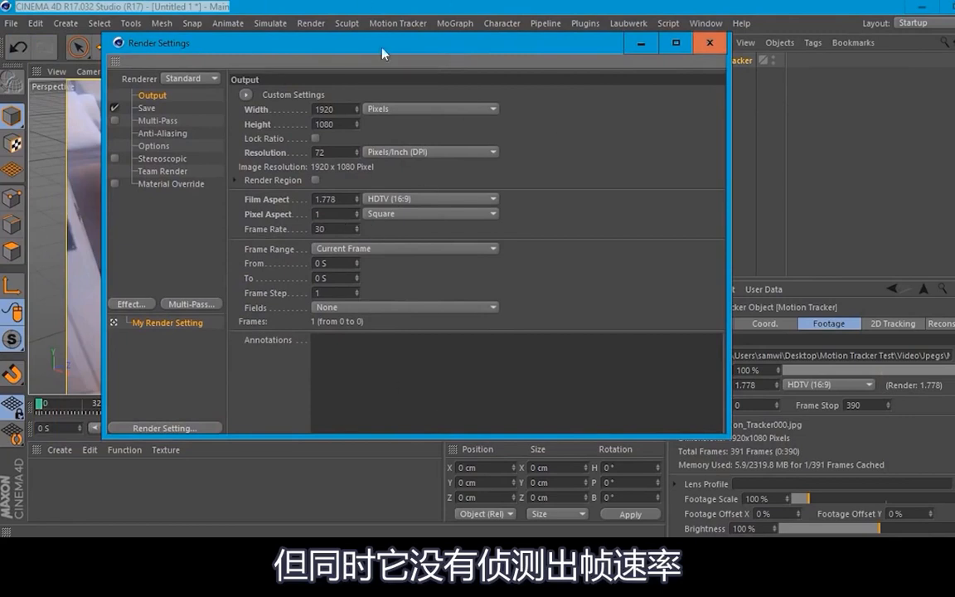
double_click(343, 229)
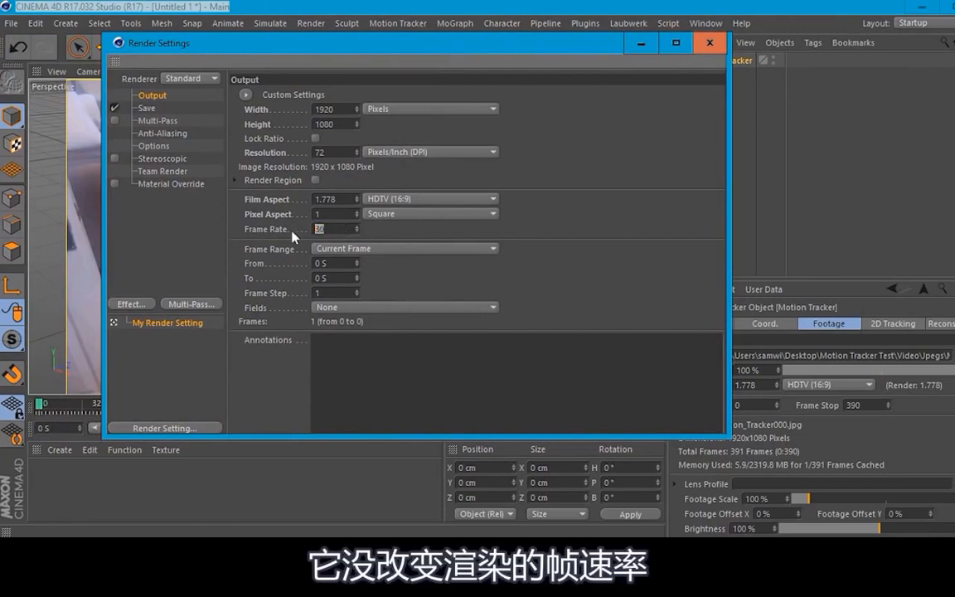
text(24)
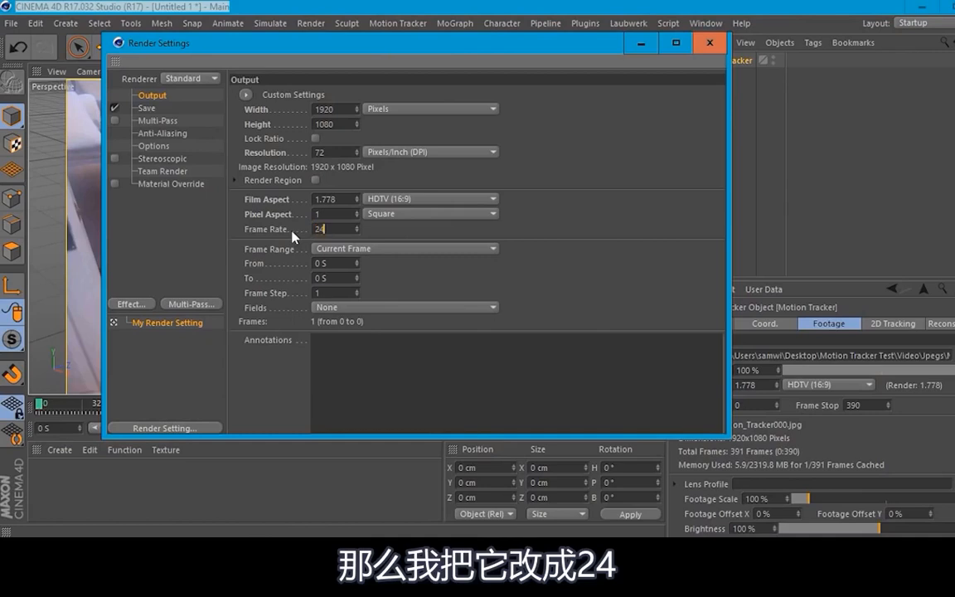
key(Return)
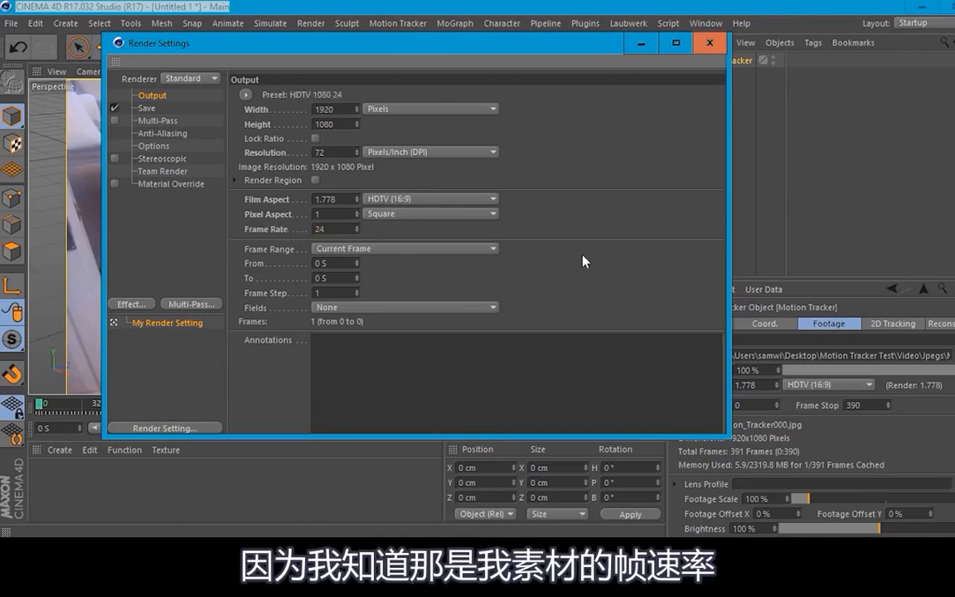
click(710, 43)
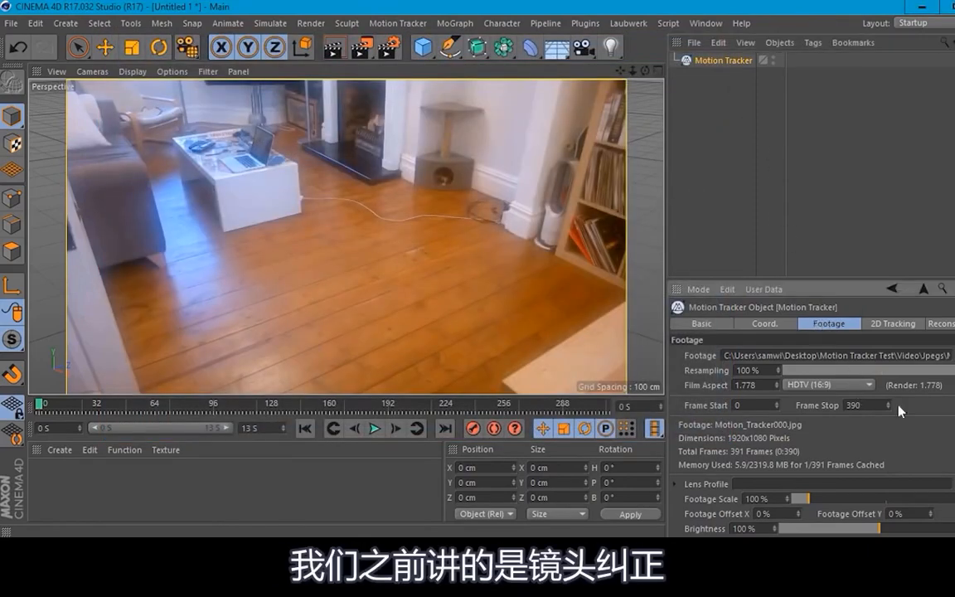
Step: Examine the Motion Tracker's footage settings, including the lens profile, footage scale and display options
scroll(829, 414, down, 2)
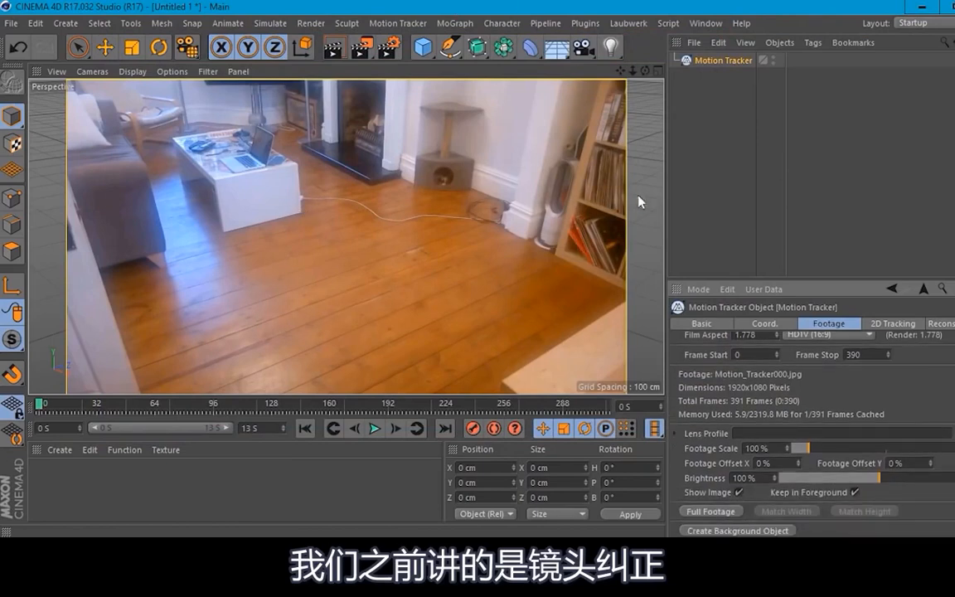
click(675, 435)
click(675, 434)
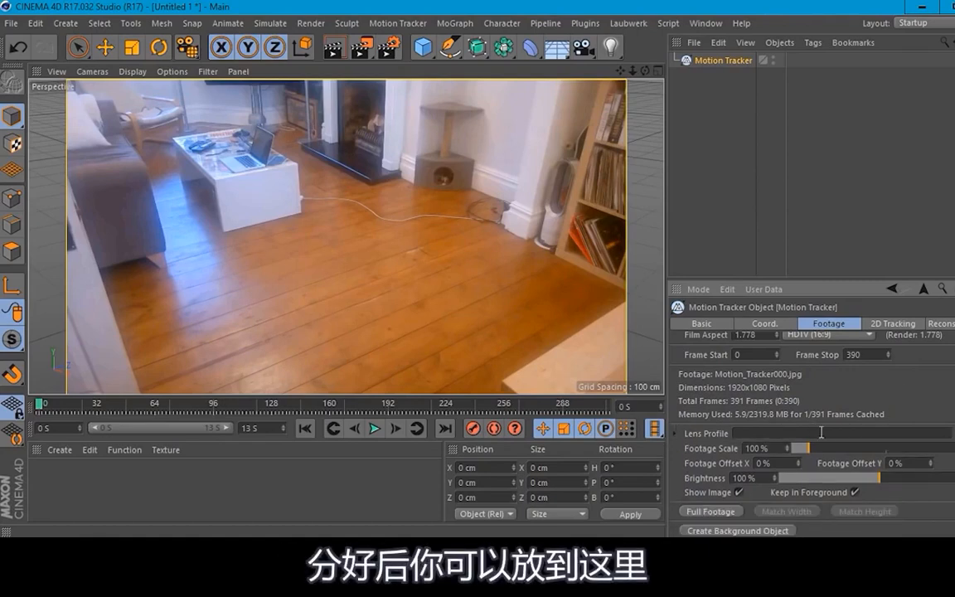
click(744, 432)
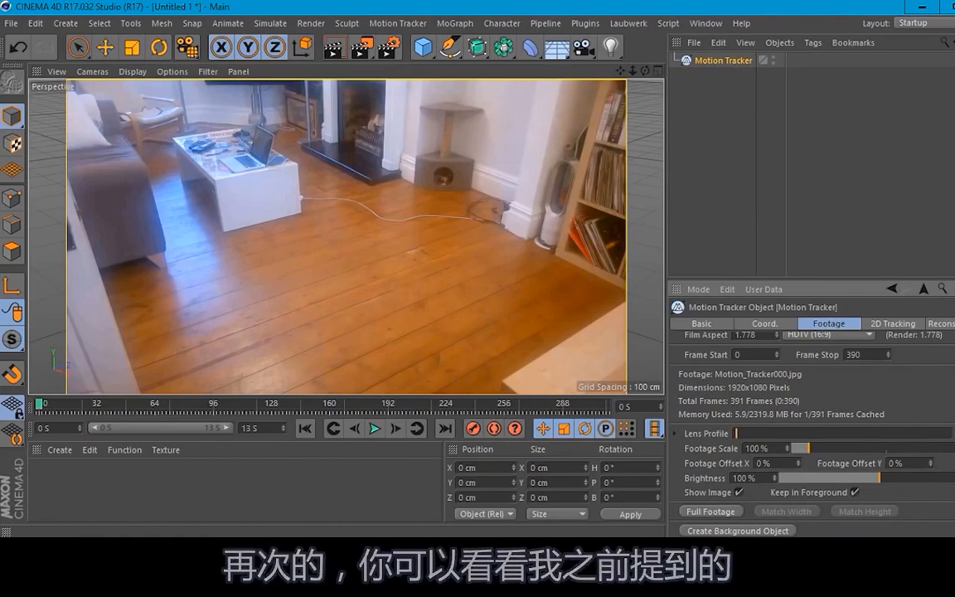
scroll(937, 357, up, 2)
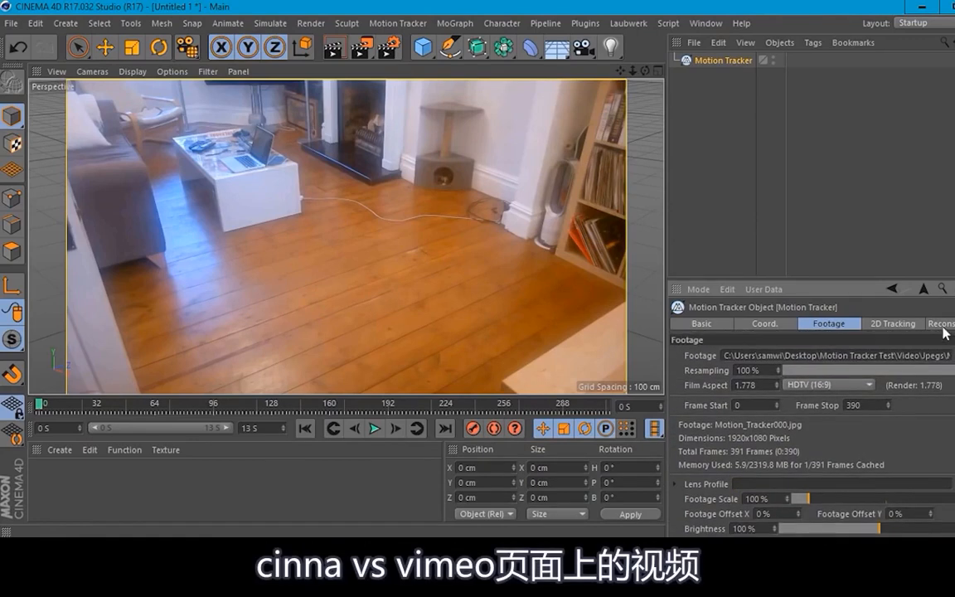
scroll(812, 431, down, 1)
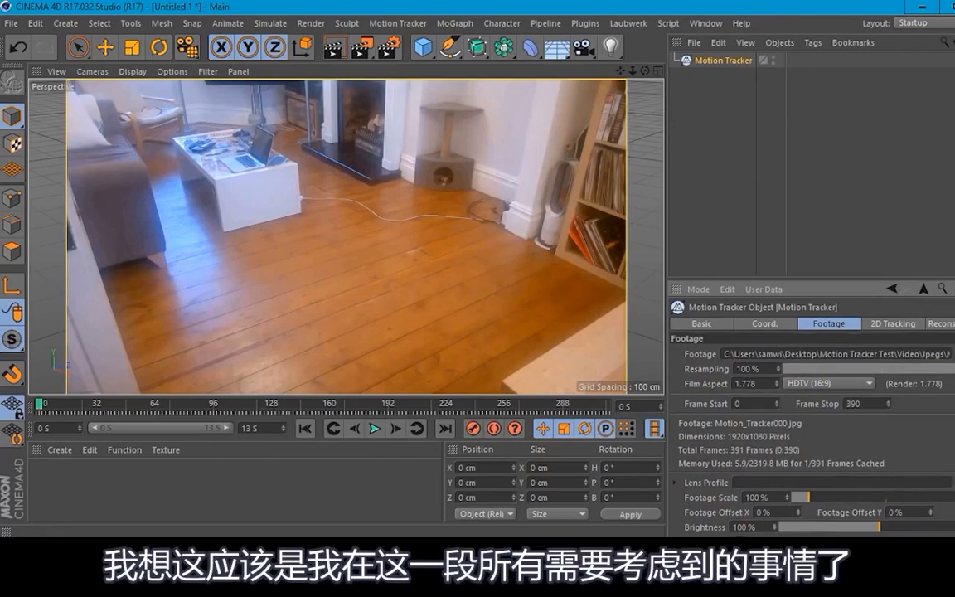
scroll(813, 431, down, 2)
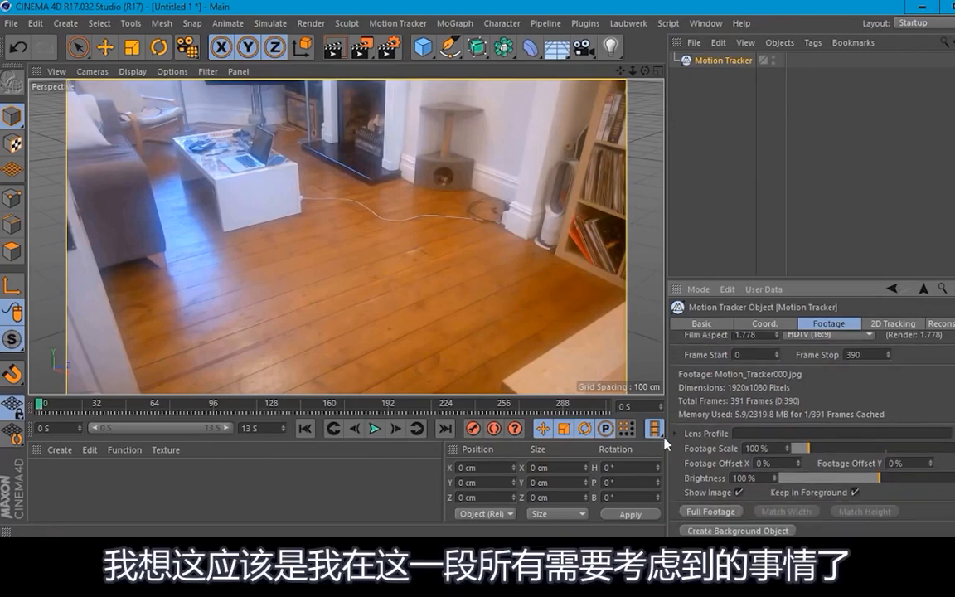
Step: Set the number of automatic 2D tracks on the Motion Tracker to 1500
click(880, 325)
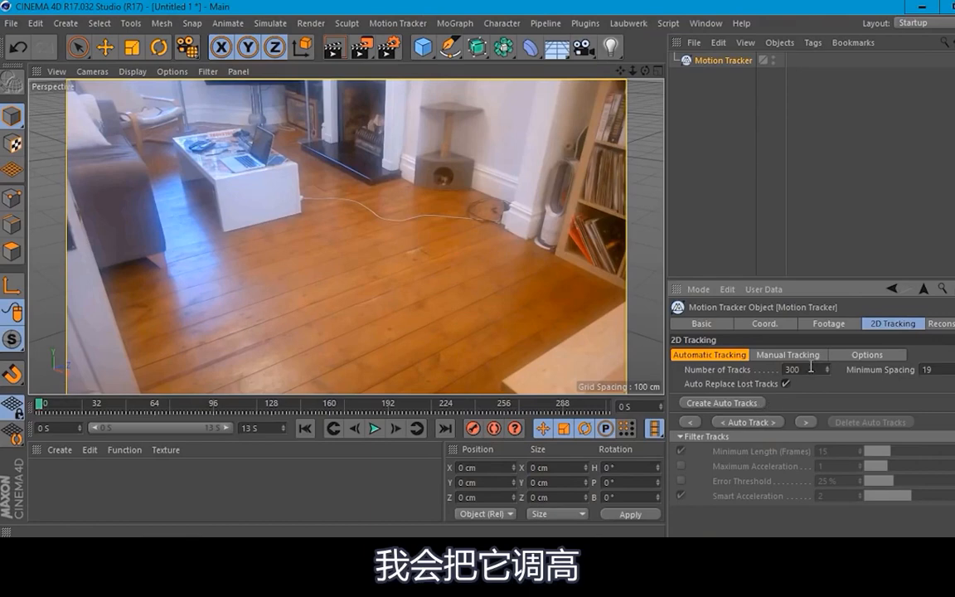
drag(811, 368, 751, 361)
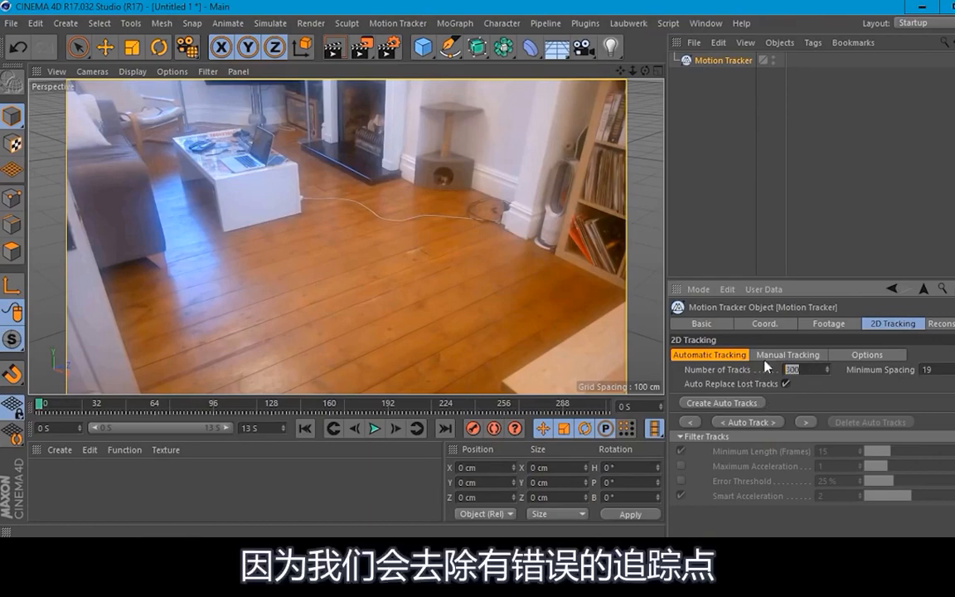
click(834, 386)
double_click(816, 369)
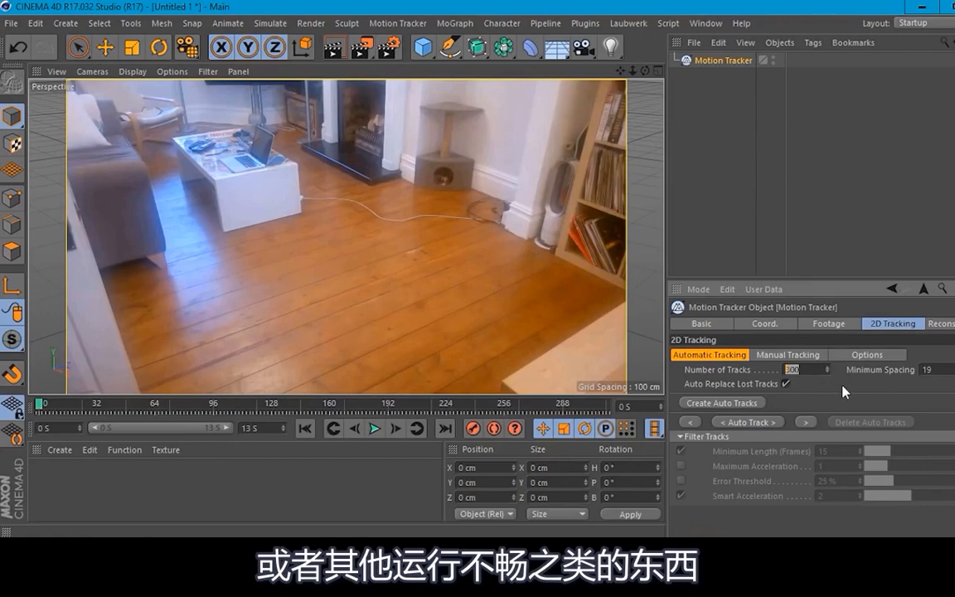
text(1500)
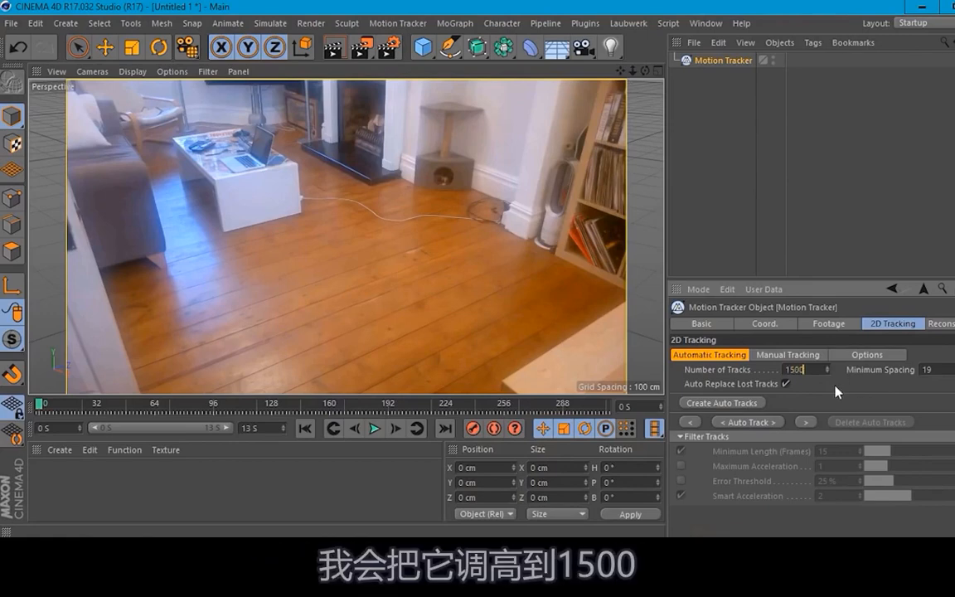
key(Return)
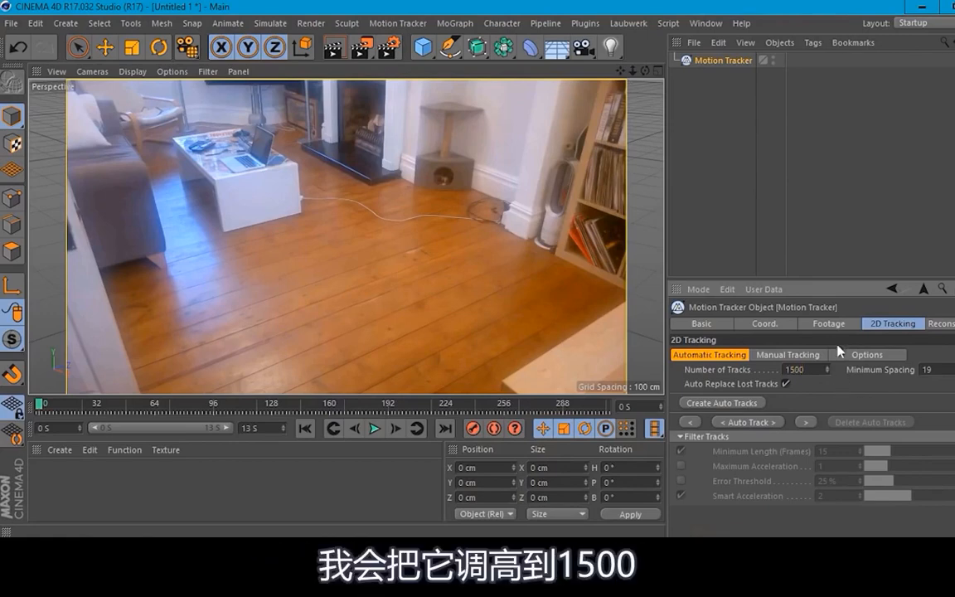
Step: Read the help entry for the Minimum Spacing setting, close it, and set the automatic tracks' minimum spacing to 20
click(936, 369)
right_click(897, 370)
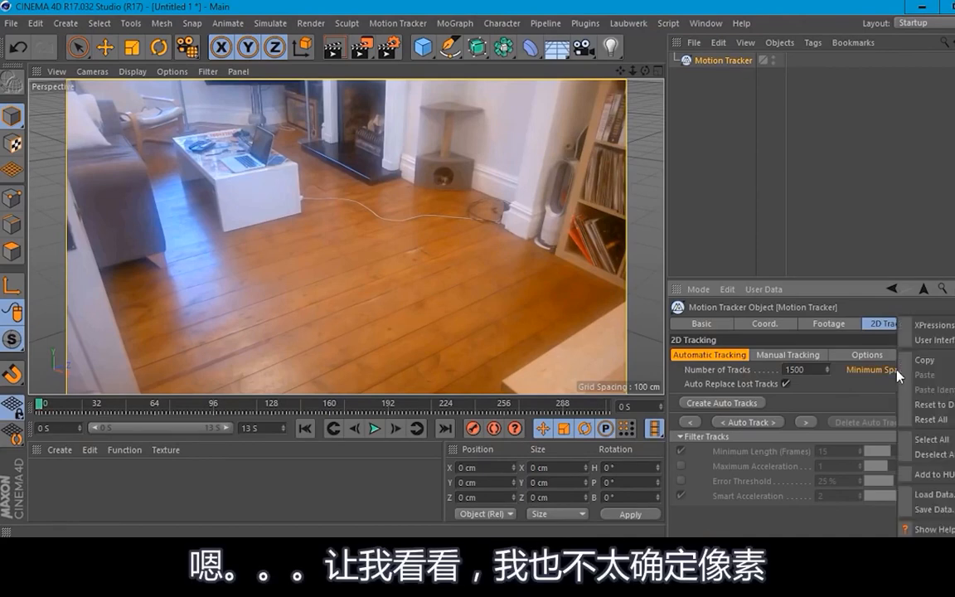
click(925, 529)
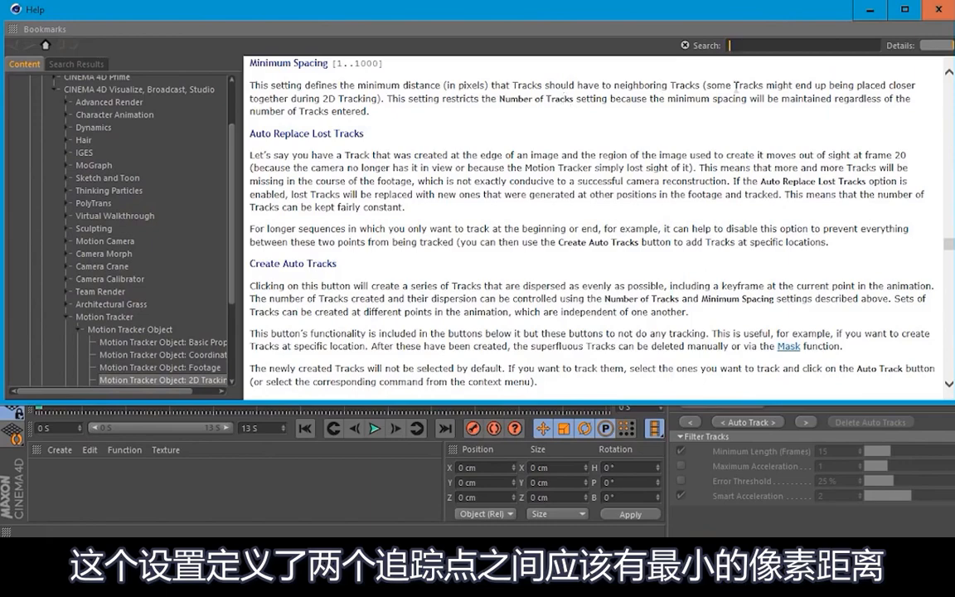
click(929, 11)
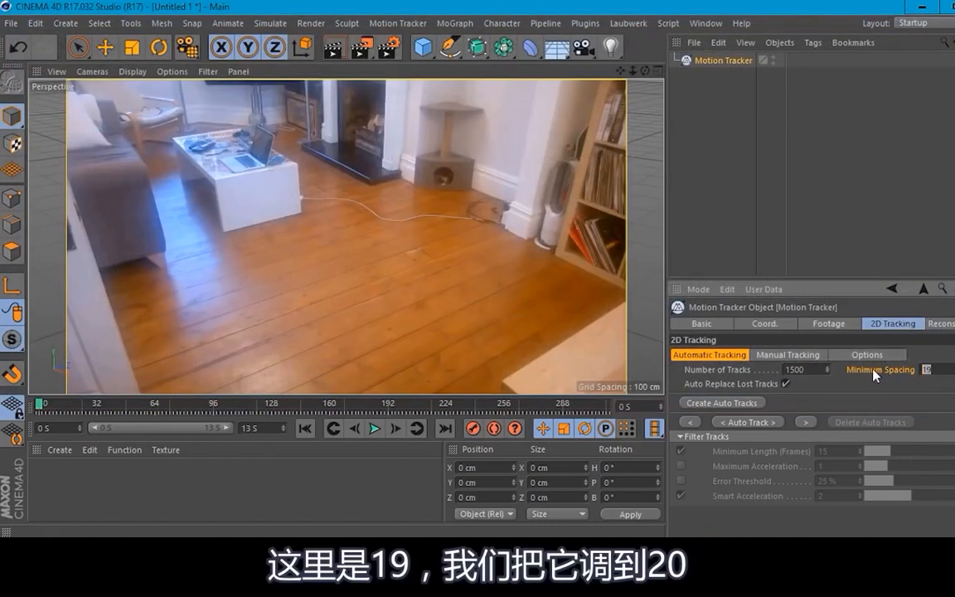
text(20)
key(Return)
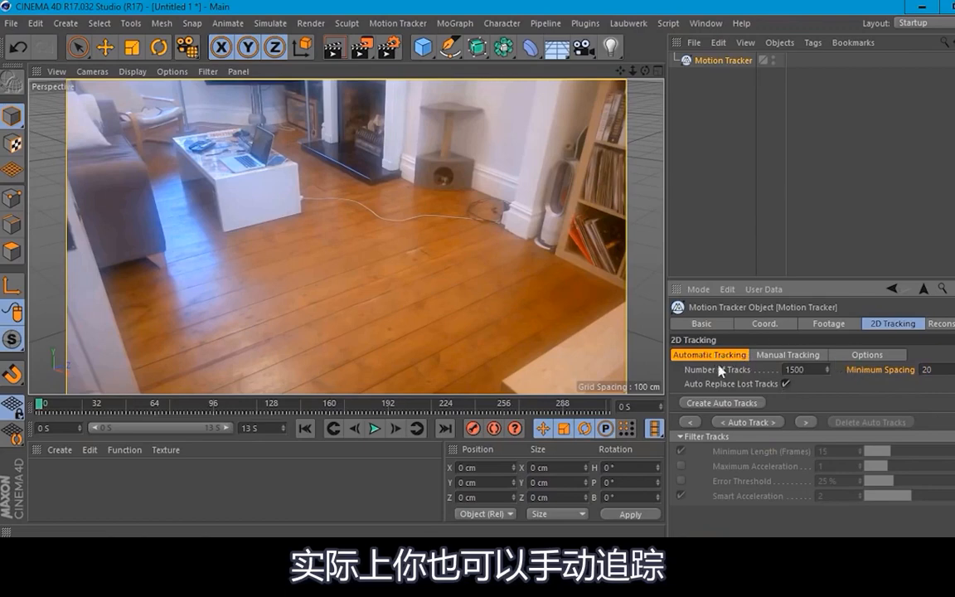
Step: Review the manual tracking and option settings for 2D tracking, and return to the automatic tracking settings
click(783, 358)
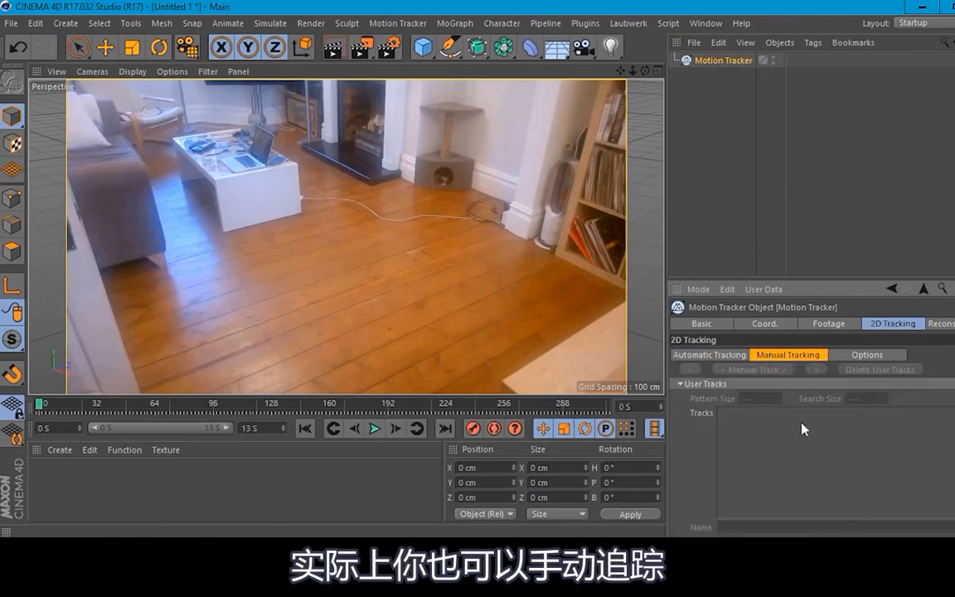
click(859, 356)
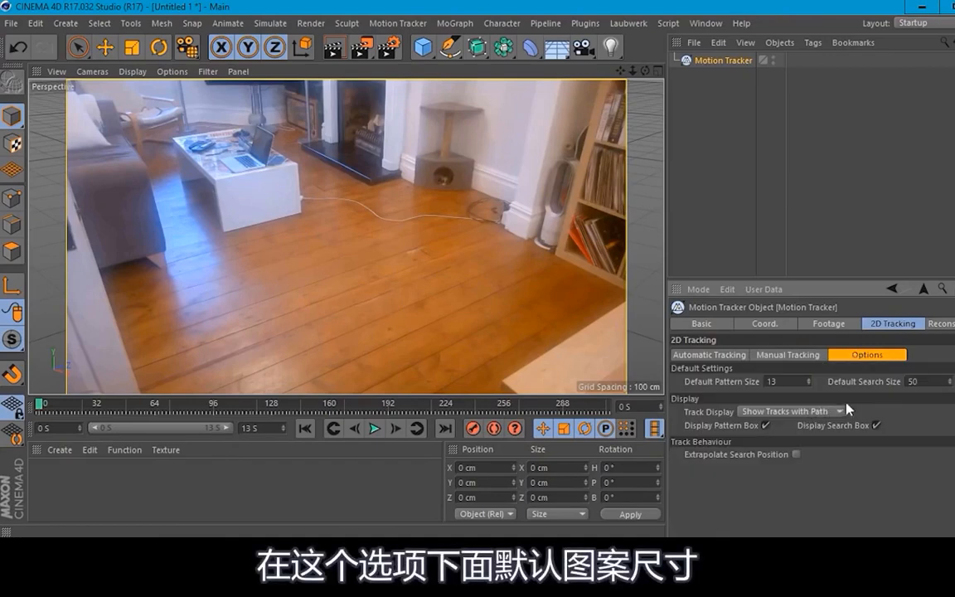
click(715, 356)
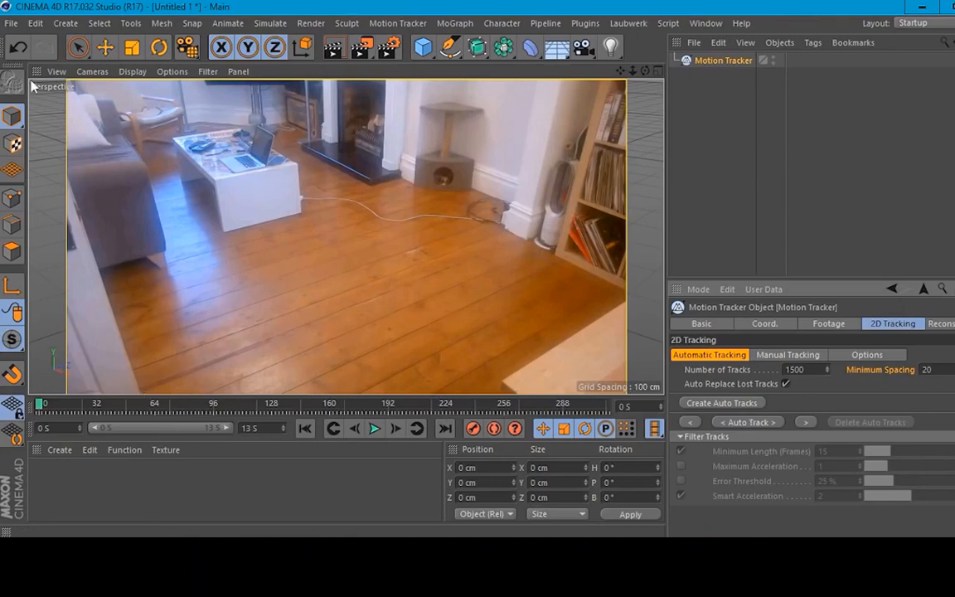
Step: Move the timeline to frame 168 near the middle of the footage and start auto tracking on the Motion Tracker
click(78, 47)
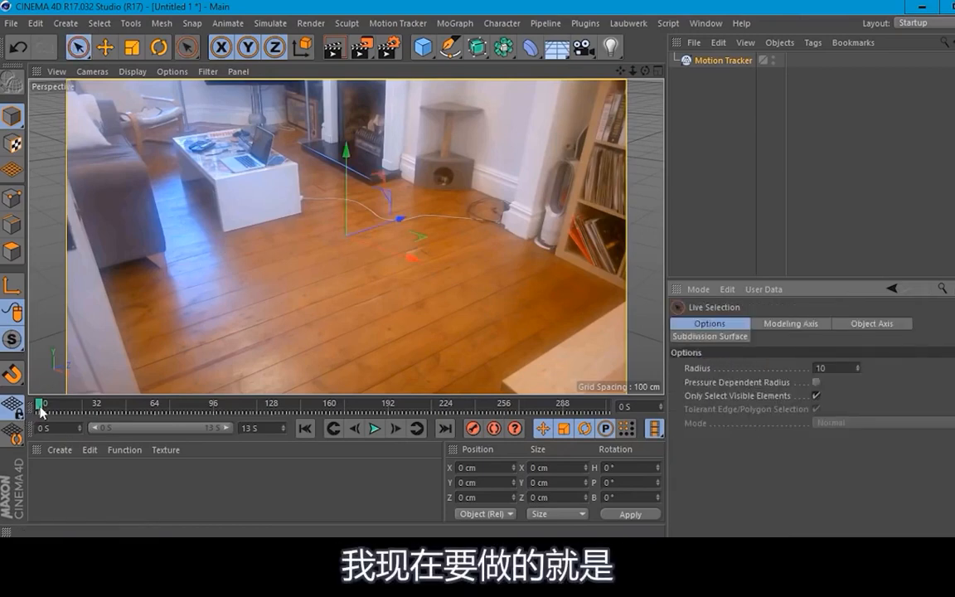
click(725, 60)
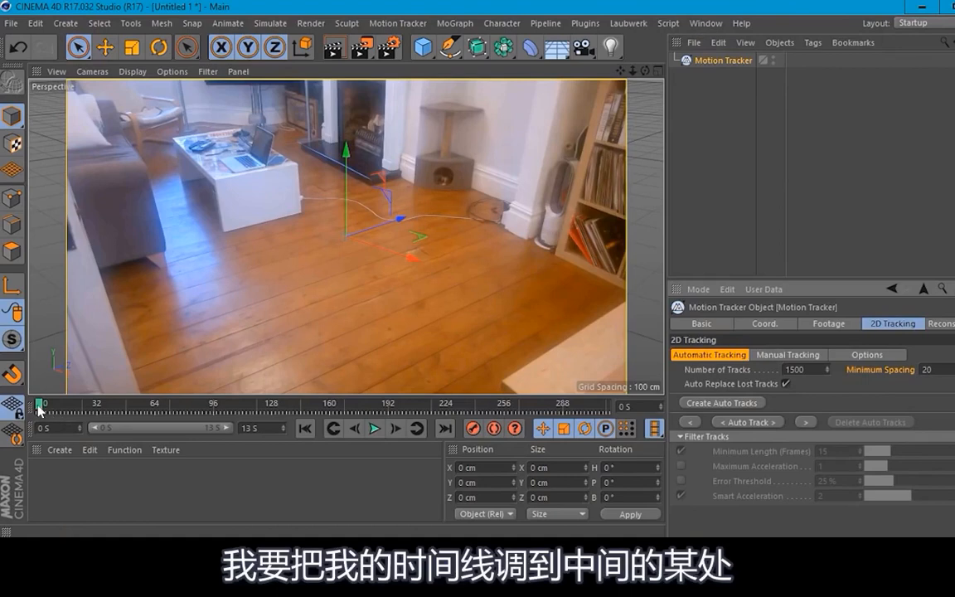
drag(39, 405, 345, 412)
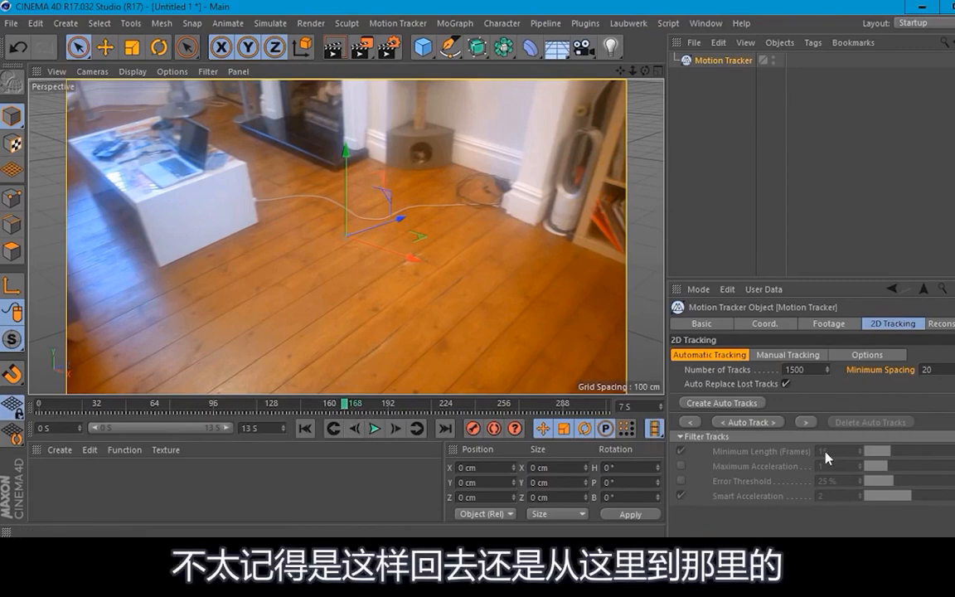
mouse_move(345, 406)
mouse_down()
mouse_move(335, 407)
mouse_move(348, 412)
mouse_up()
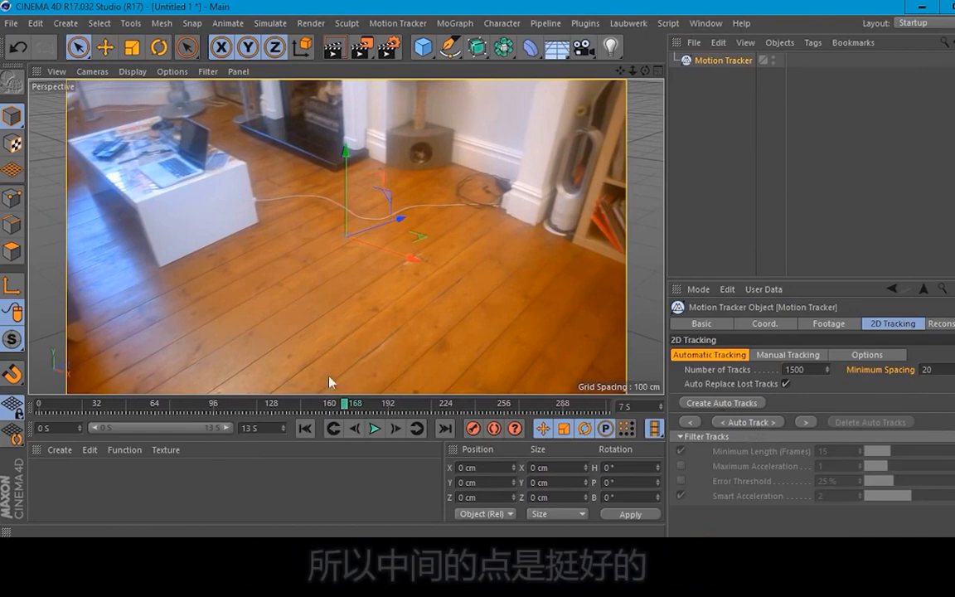
click(767, 424)
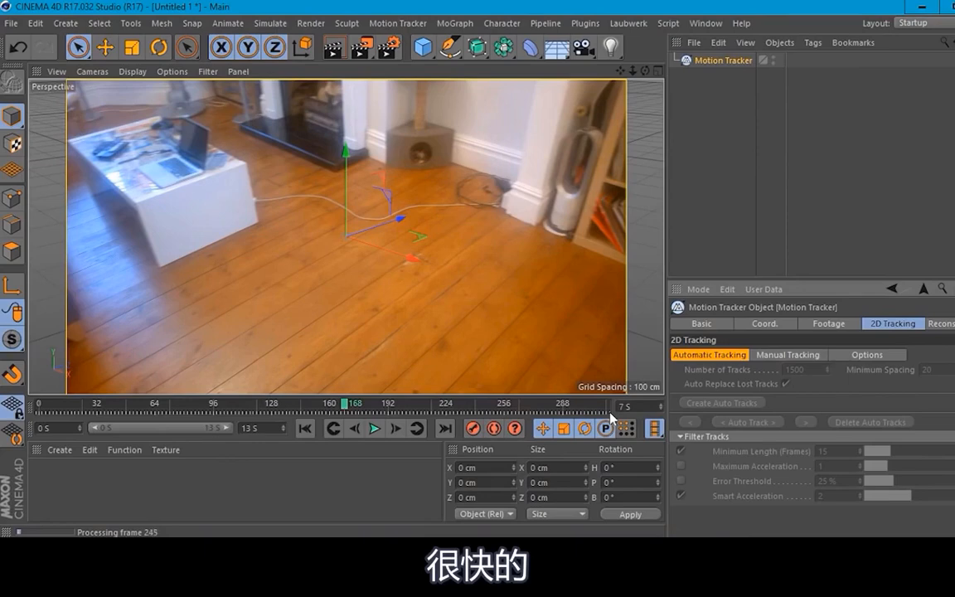
Step: Check the project settings, return to the Motion Tracker, and scrub the footage between frames 158 and 176
click(924, 289)
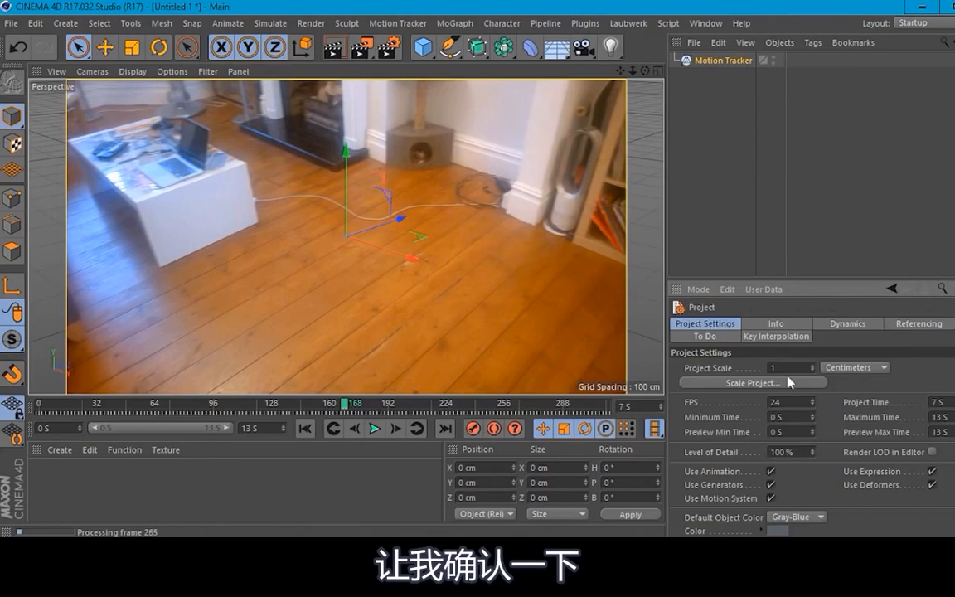
click(724, 63)
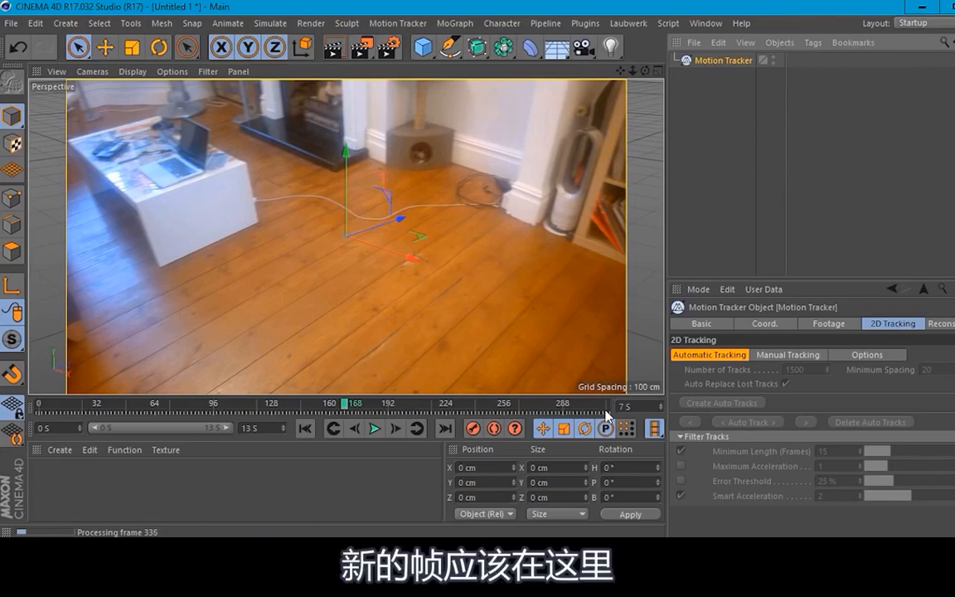
mouse_move(355, 406)
mouse_down()
mouse_move(622, 399)
mouse_move(602, 412)
mouse_move(328, 418)
mouse_up()
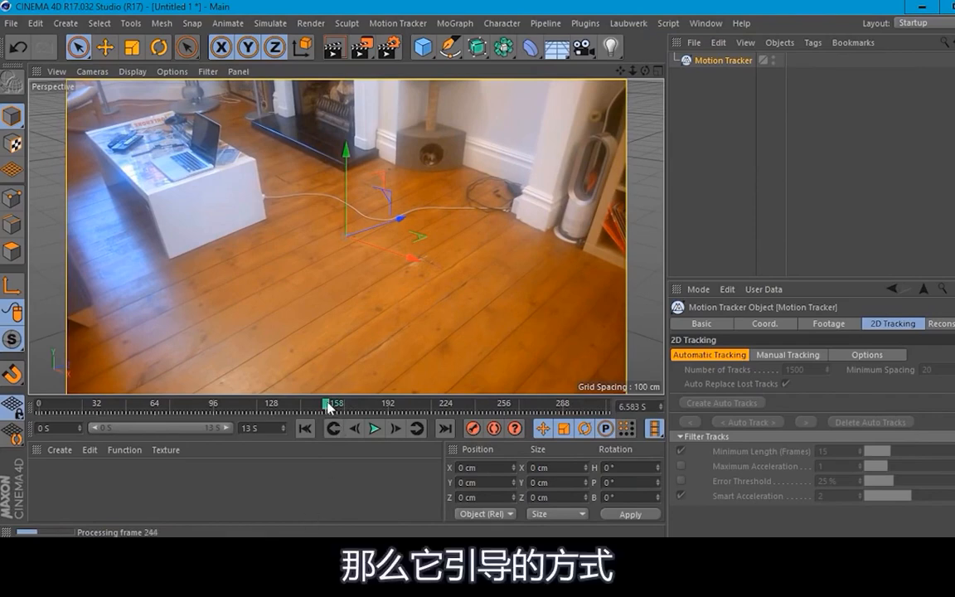
drag(329, 405, 359, 401)
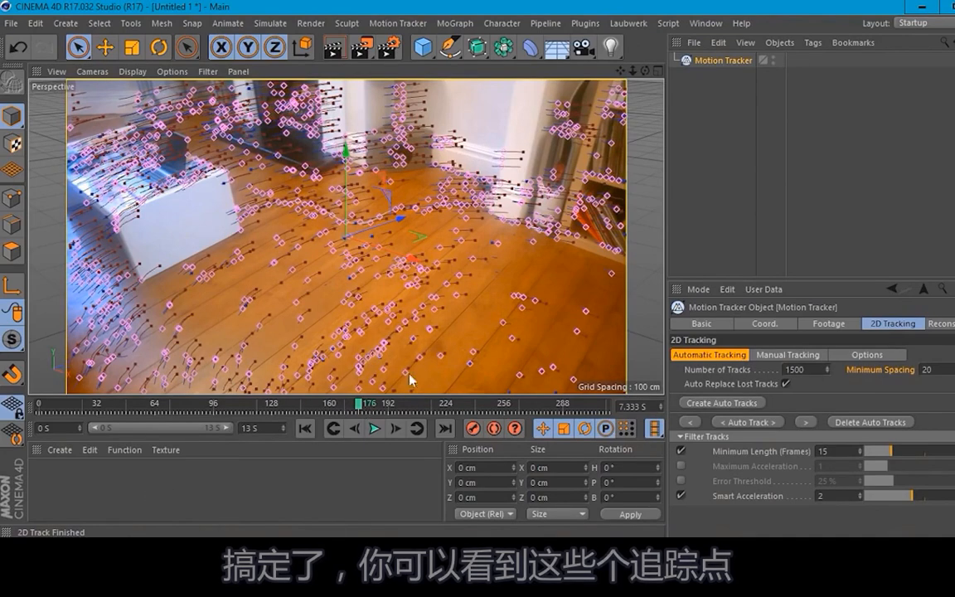
Step: Scrub through the tracked footage to review how the automatic tracks follow the room, ending at frame 0
drag(361, 408, 52, 410)
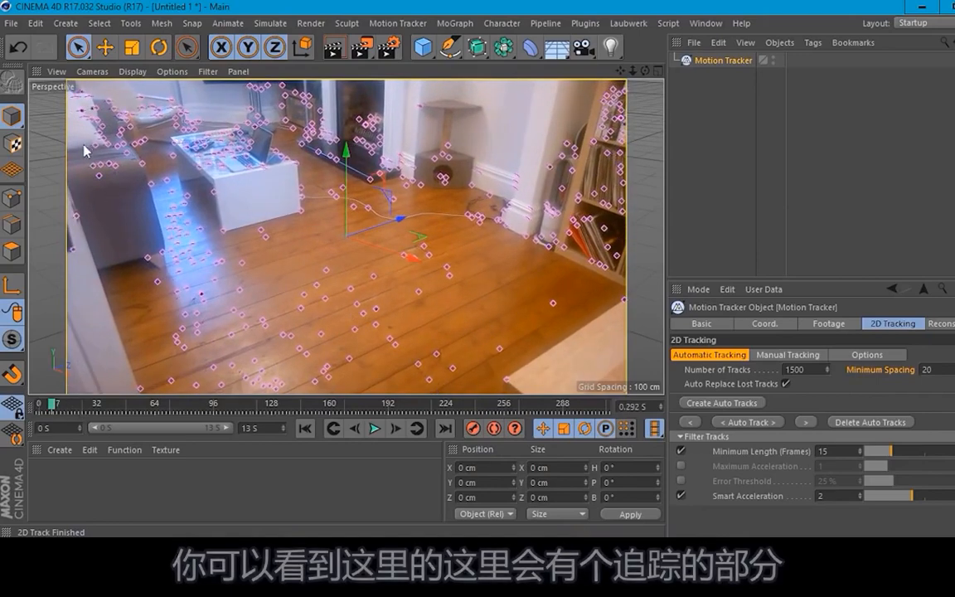
click(40, 406)
drag(39, 406, 130, 405)
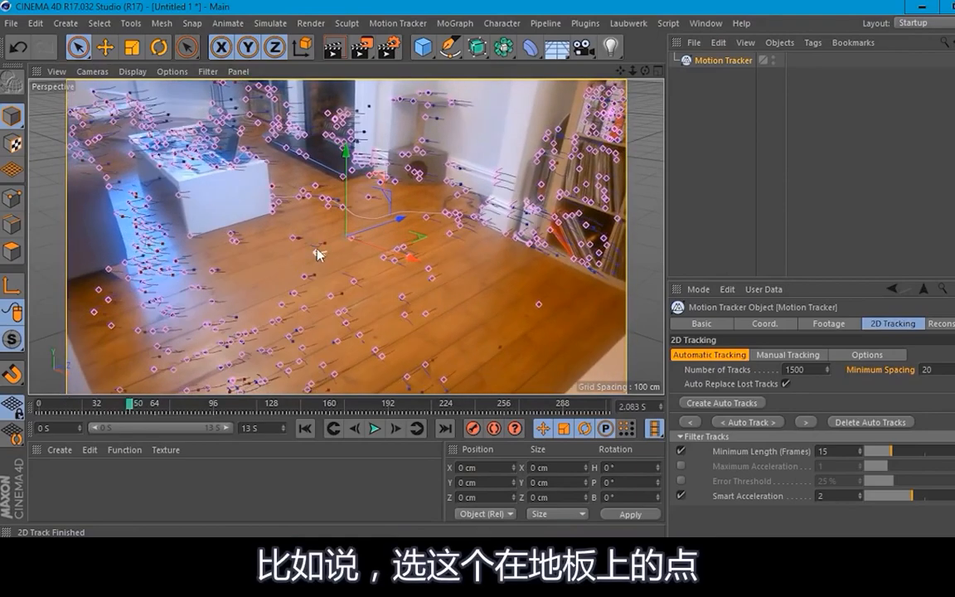
drag(130, 404, 293, 416)
drag(324, 417, 30, 365)
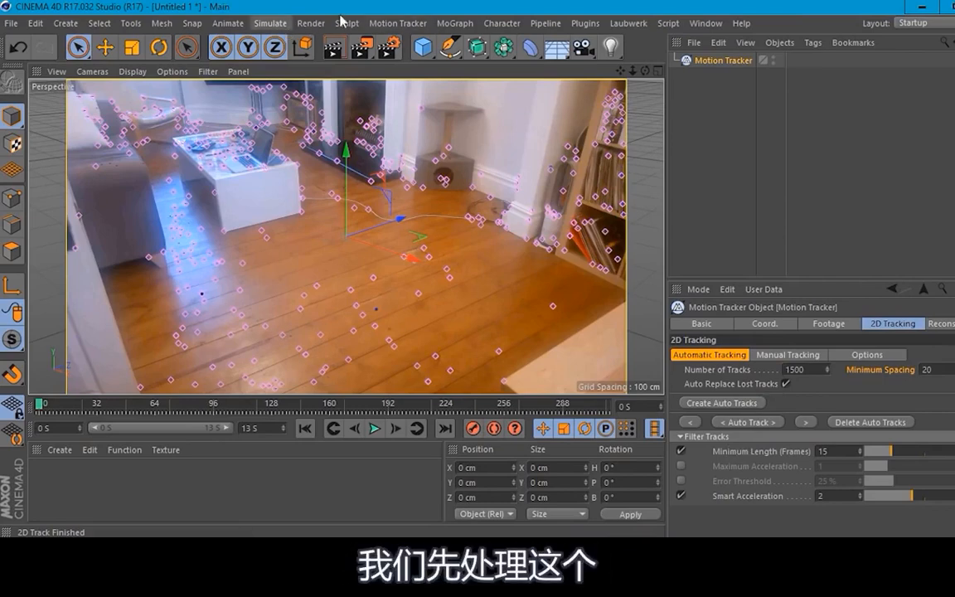
Step: Open the Motion Tracker Graph View in an enlarged window and frame all of the tracks
click(396, 23)
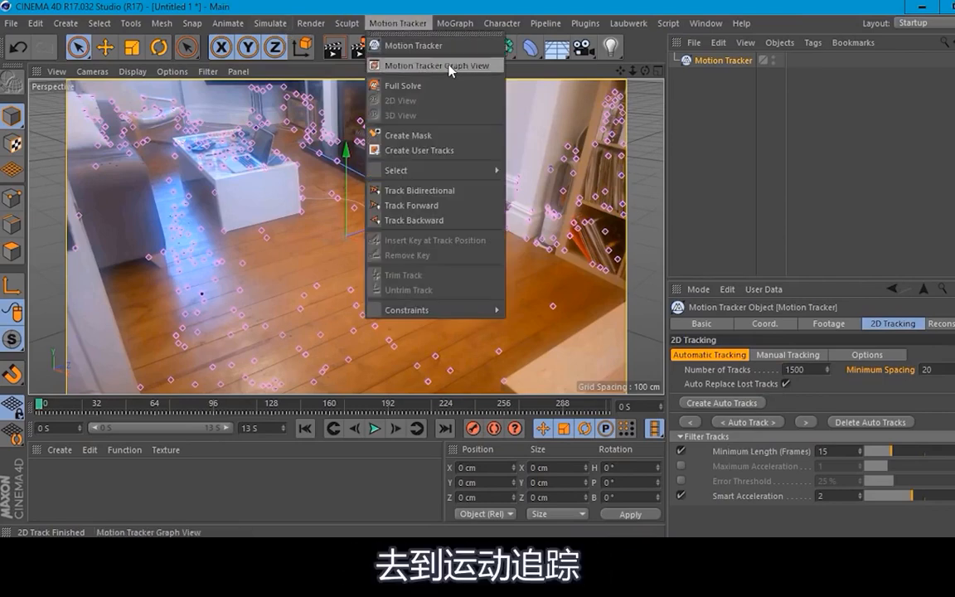
click(406, 66)
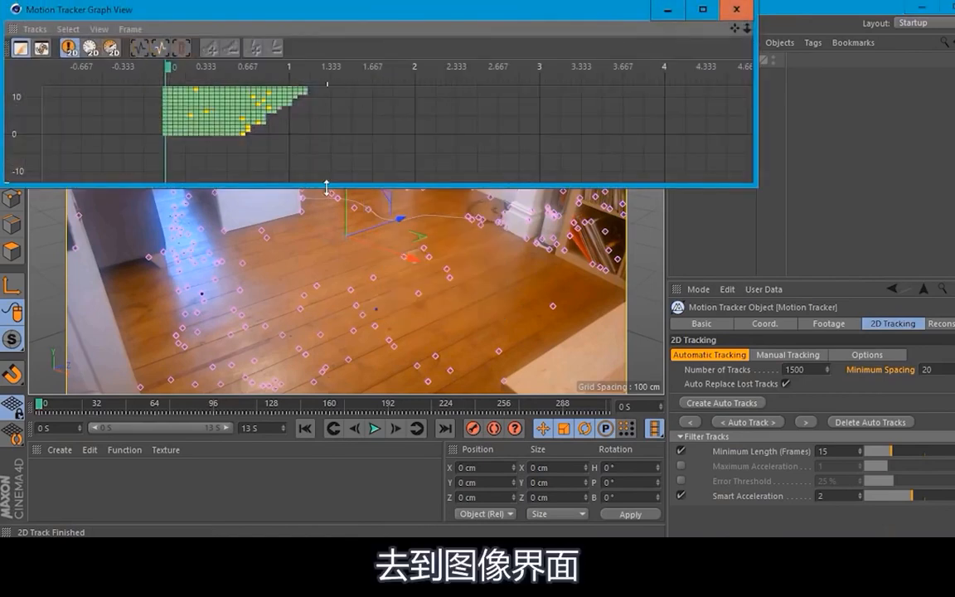
drag(299, 184, 326, 454)
drag(444, 3, 485, 20)
drag(425, 33, 514, 71)
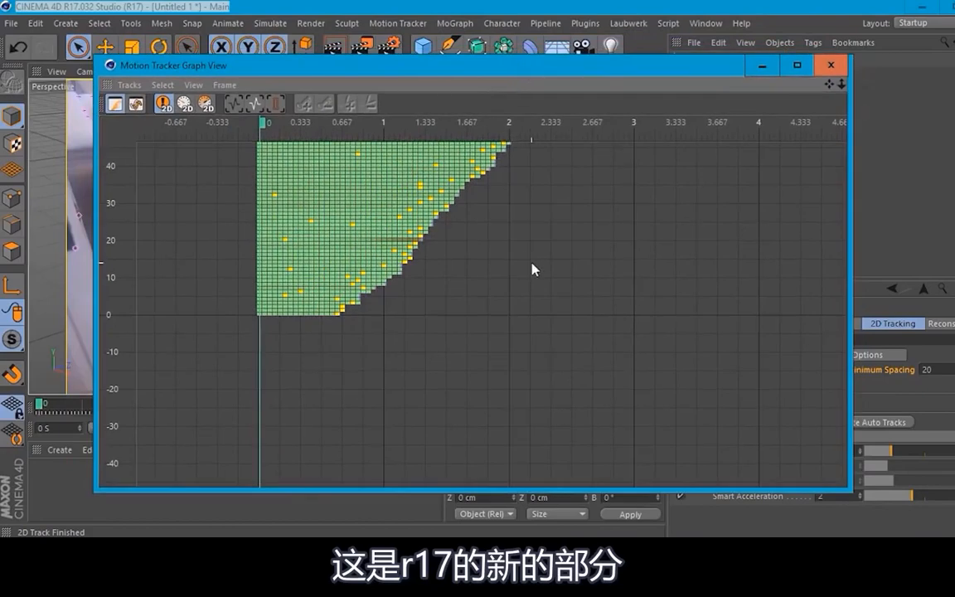
key(h)
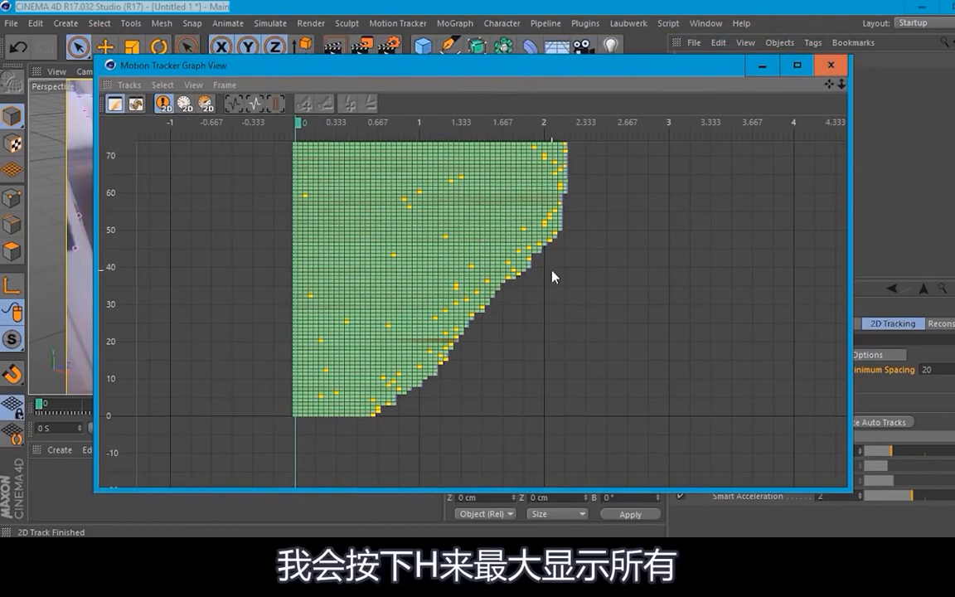
key(h)
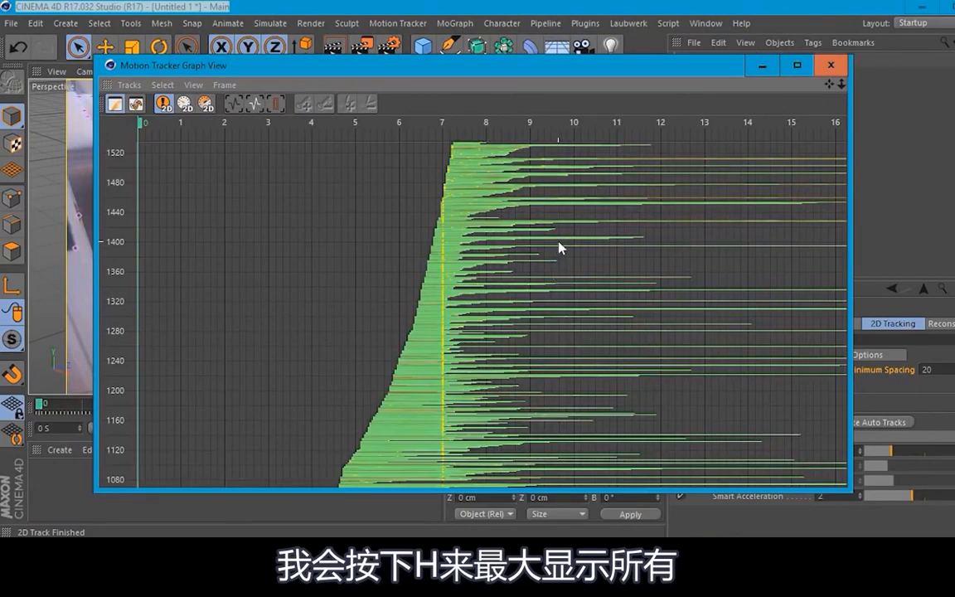
Step: Inspect the track quality colours in the graph view and select the red-marked track near row 1240
scroll(408, 366, up, 4)
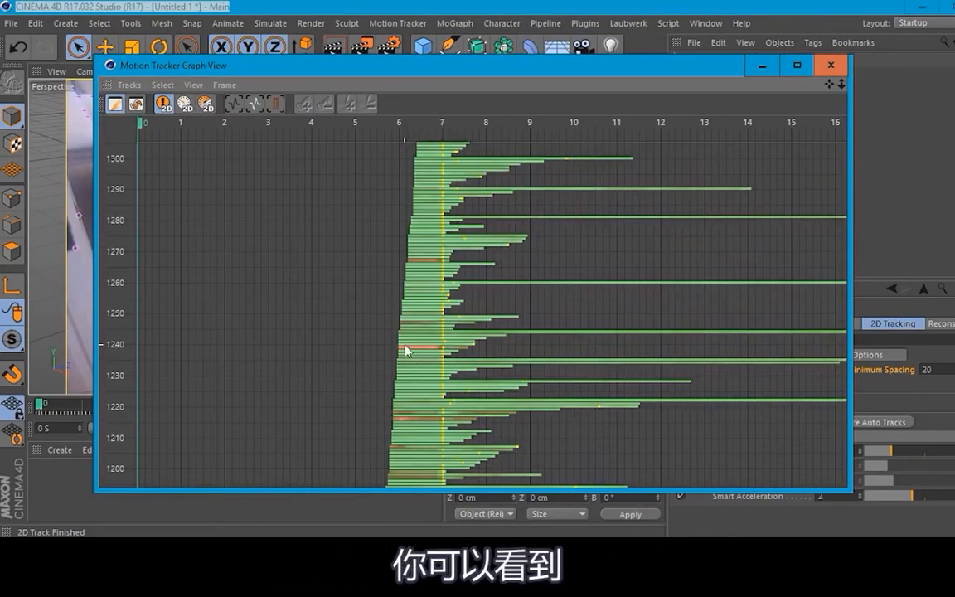
click(419, 348)
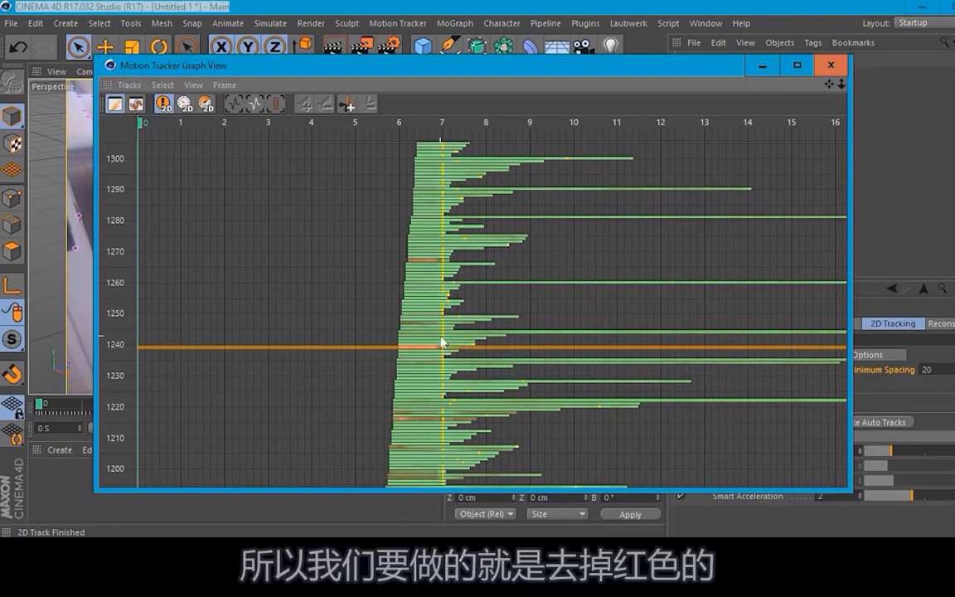
scroll(441, 342, down, 5)
scroll(440, 342, up, 5)
scroll(440, 342, down, 4)
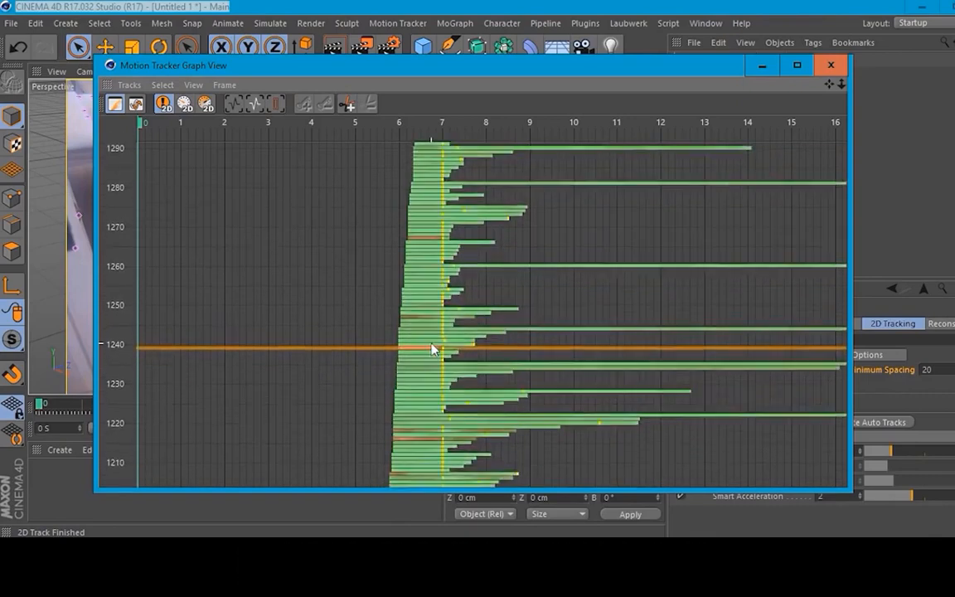
scroll(429, 347, down, 4)
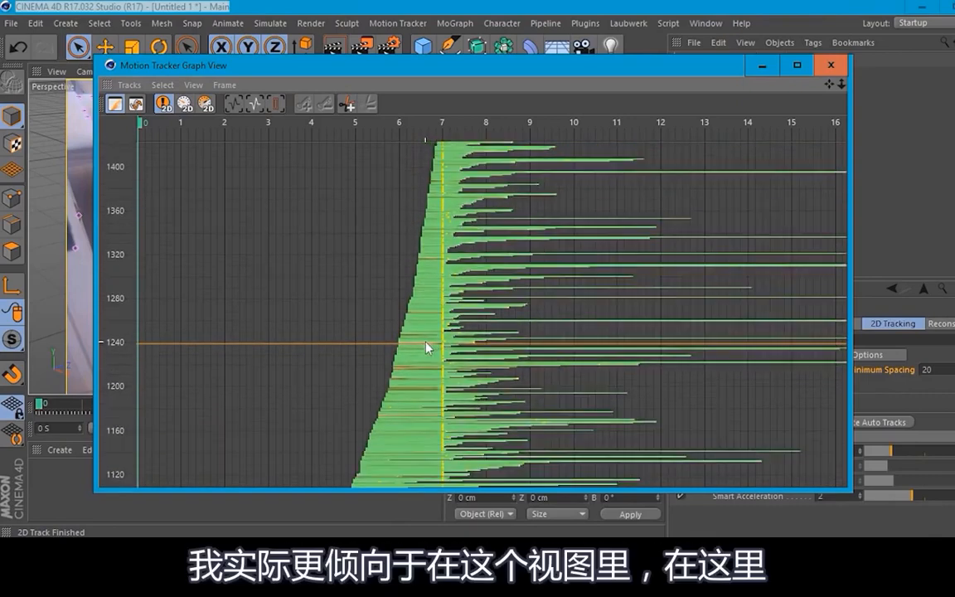
Step: Switch the graph view to Graph Mode and narrow its window so the Motion Tracker's filter settings are accessible
click(138, 105)
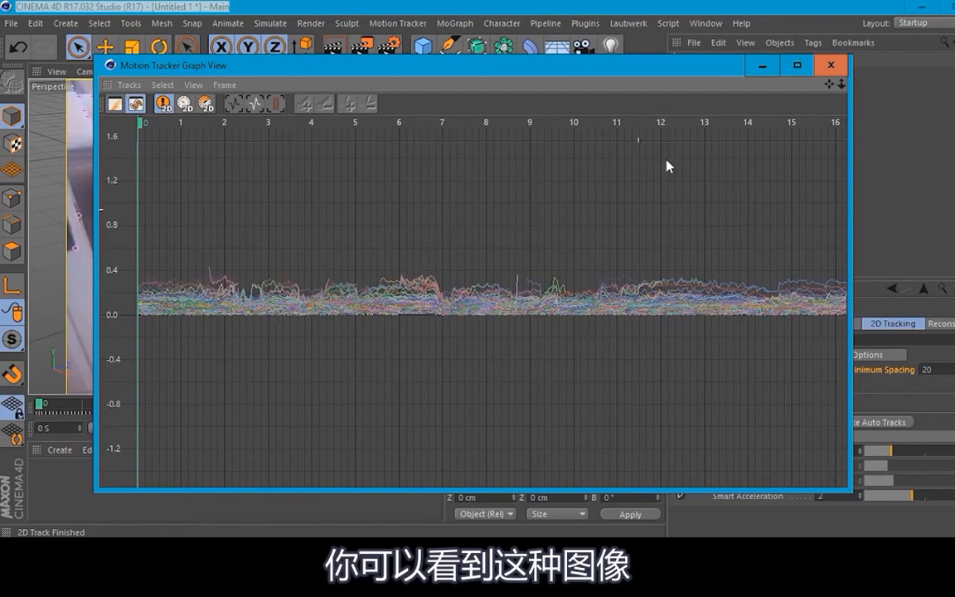
drag(595, 71, 533, 54)
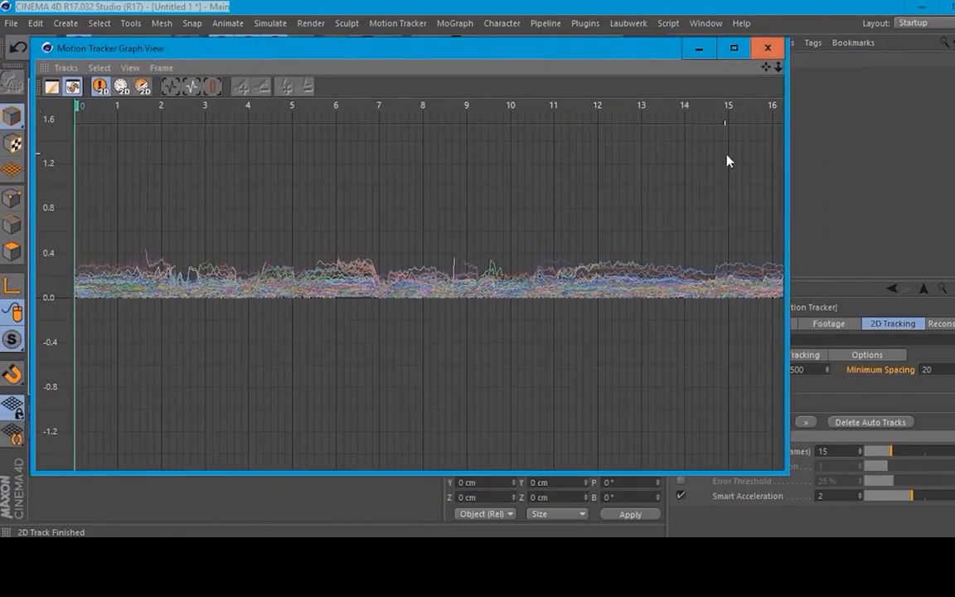
drag(788, 178, 652, 185)
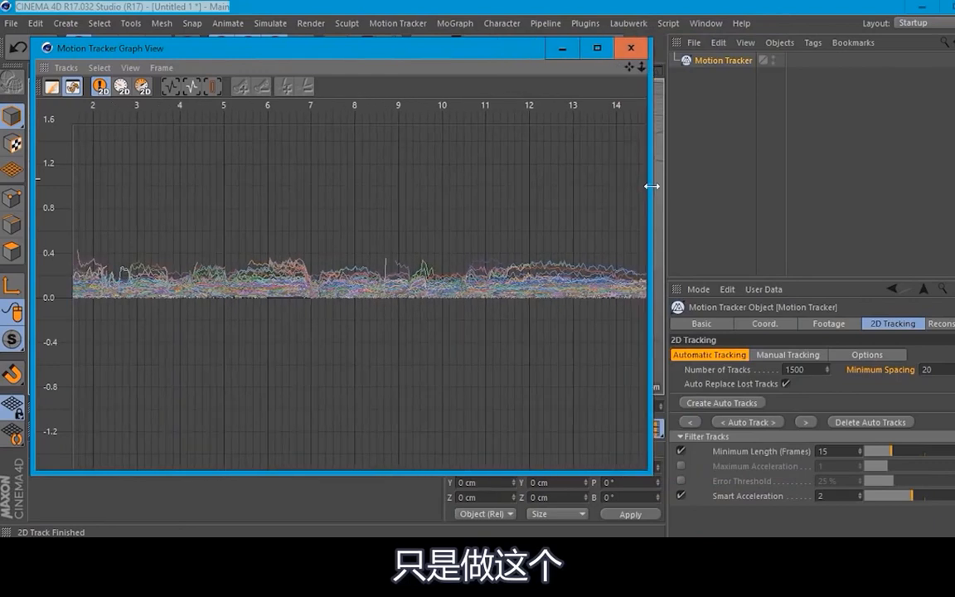
Step: Enable the Error Threshold track filter at 15 % and close the graph view
click(681, 483)
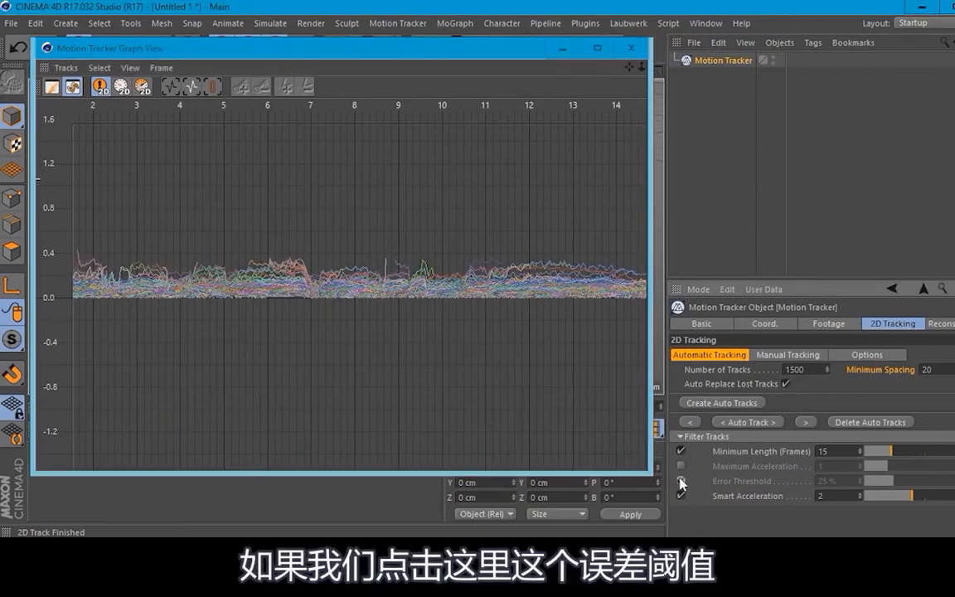
click(681, 483)
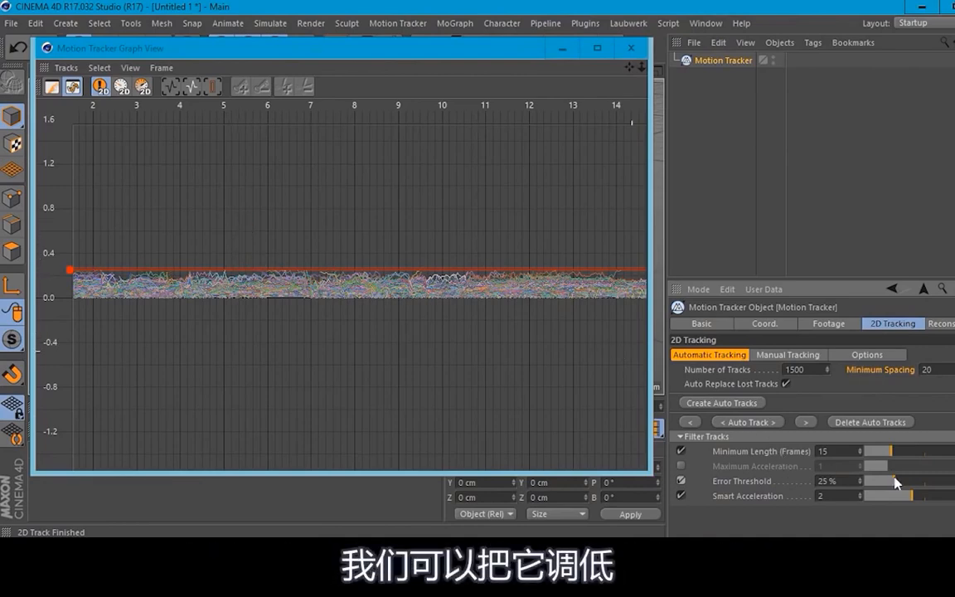
drag(893, 485, 883, 487)
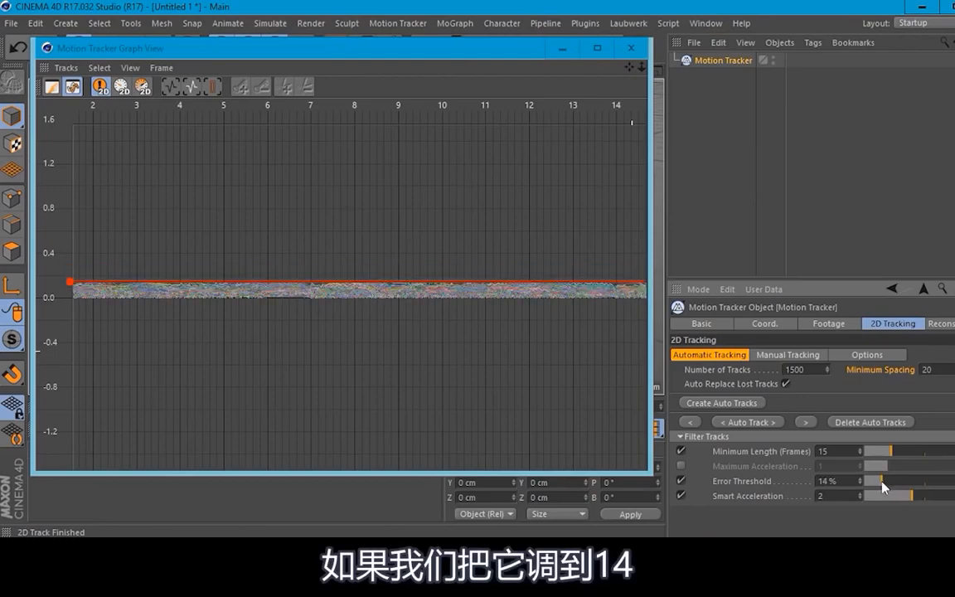
drag(884, 487, 886, 488)
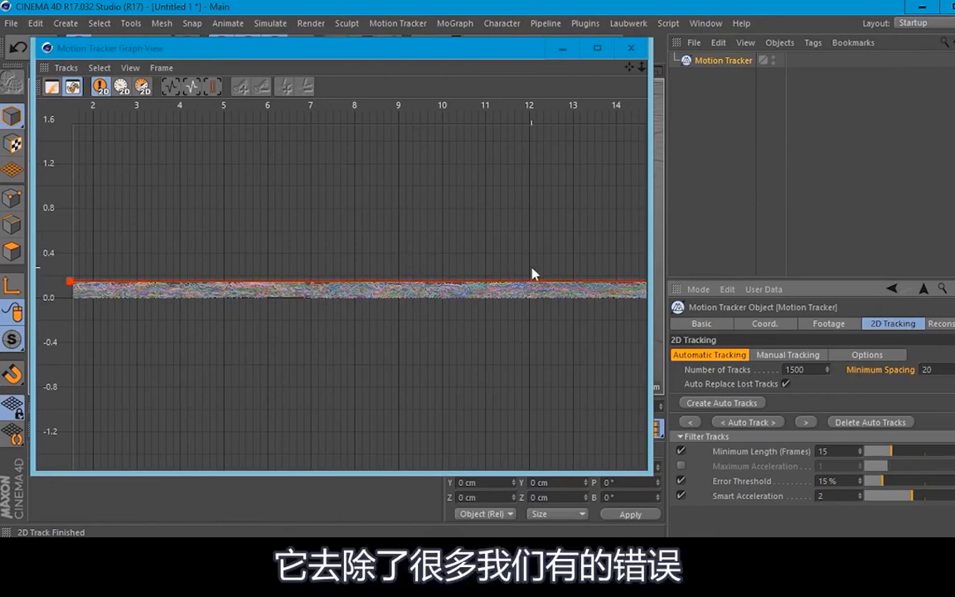
drag(469, 60, 570, 65)
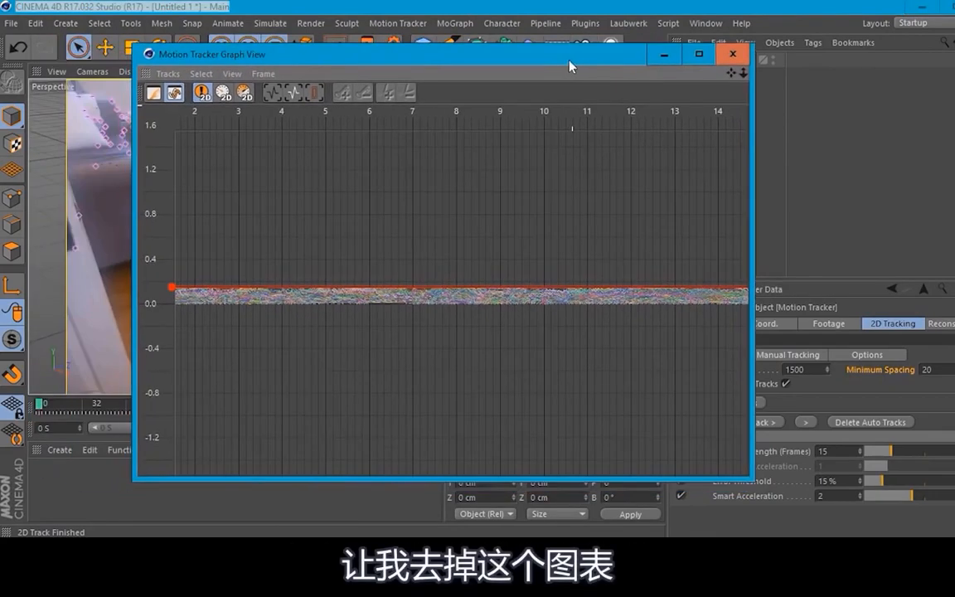
click(735, 56)
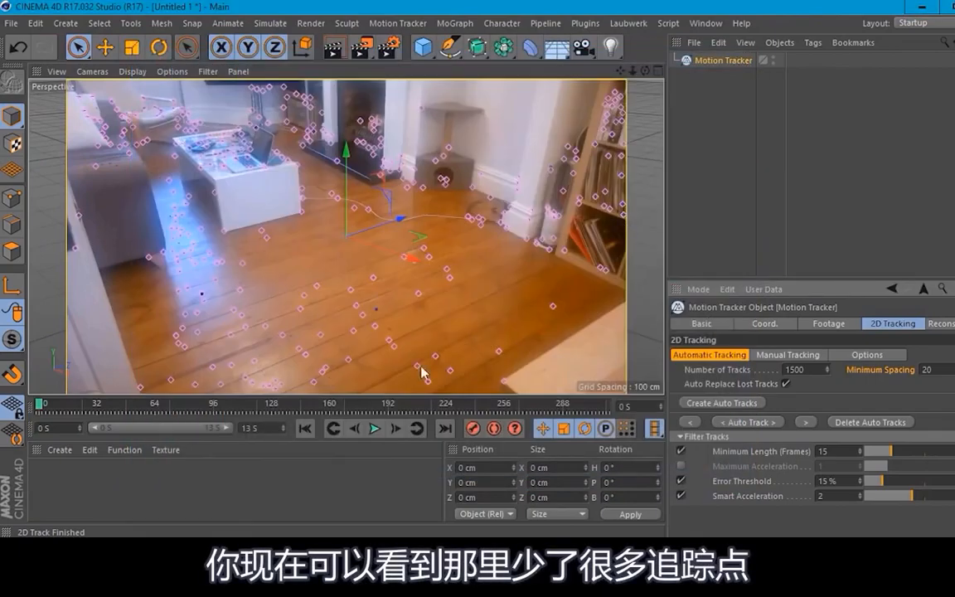
Step: Scrub the opening frames to review the filtered tracks and return to frame 0
mouse_move(39, 408)
mouse_down()
mouse_move(209, 408)
mouse_move(247, 441)
mouse_move(448, 450)
mouse_move(558, 444)
mouse_move(617, 420)
mouse_move(531, 406)
mouse_move(38, 404)
mouse_up()
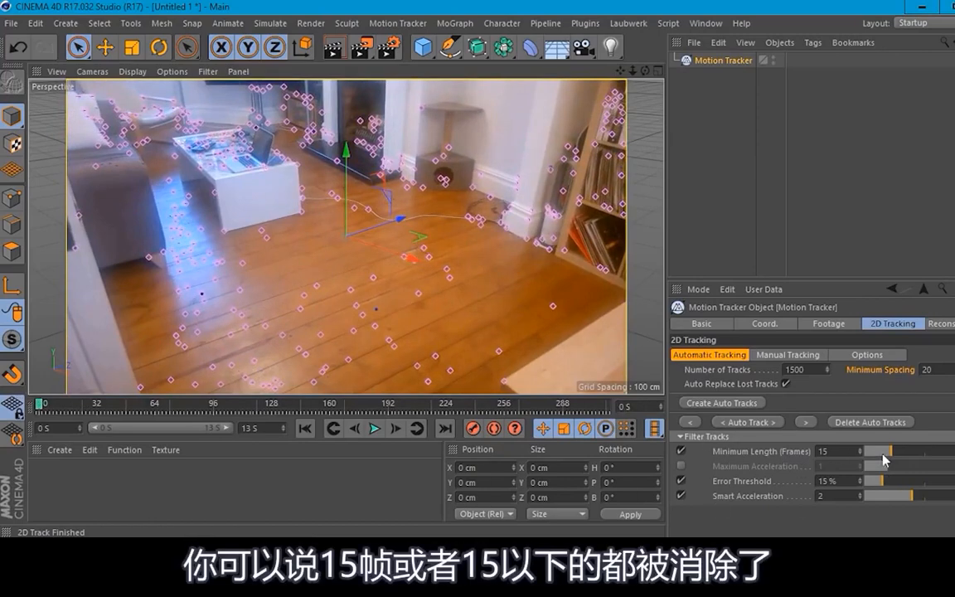
drag(46, 407, 79, 405)
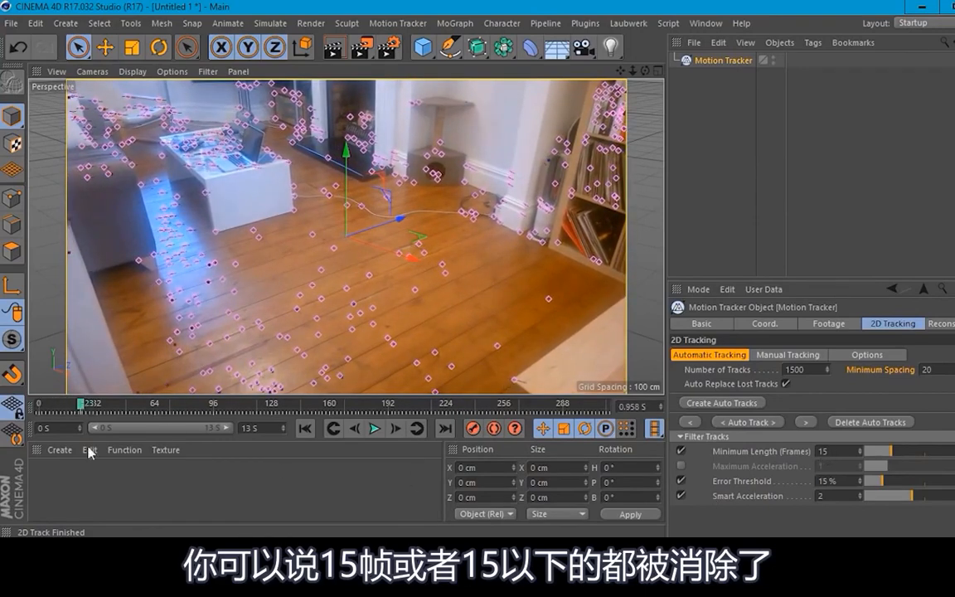
drag(81, 408, 4, 417)
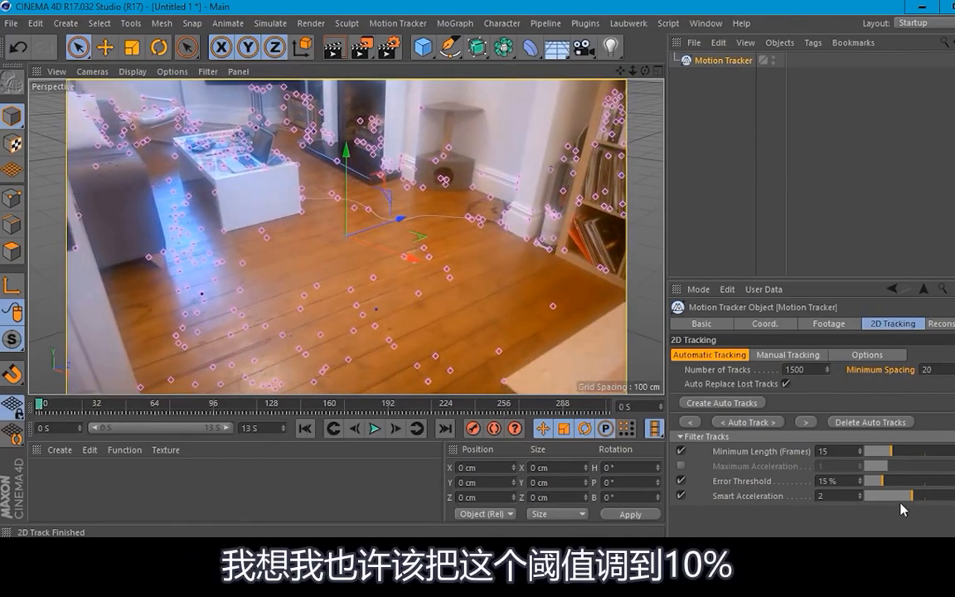
Step: Set the Error Threshold track filter to 10 %, keeping the timeline at frame 0
drag(883, 487, 881, 487)
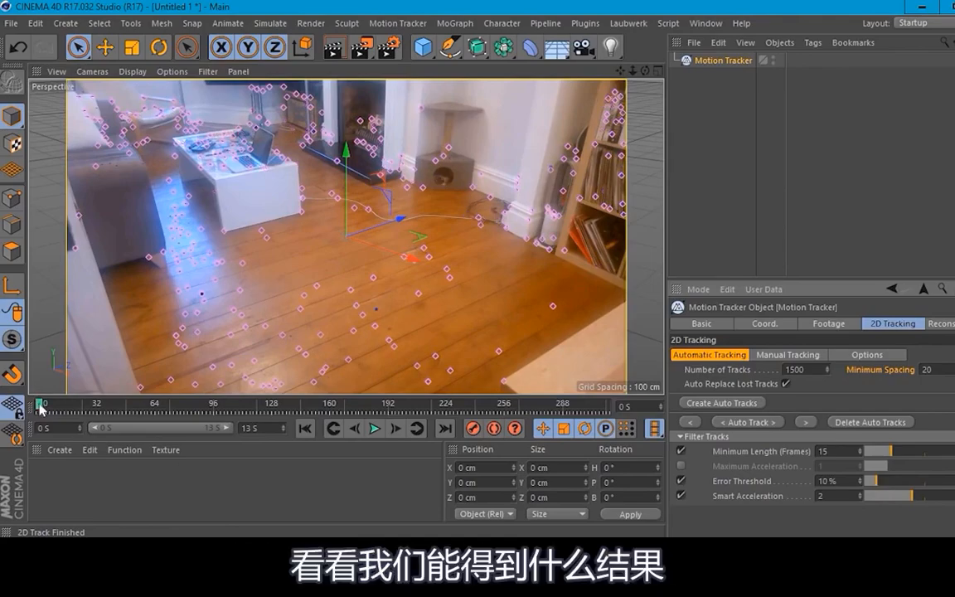
mouse_move(38, 405)
mouse_down()
mouse_move(156, 406)
mouse_move(266, 439)
mouse_move(334, 389)
mouse_move(593, 428)
mouse_move(267, 435)
mouse_move(37, 417)
mouse_up()
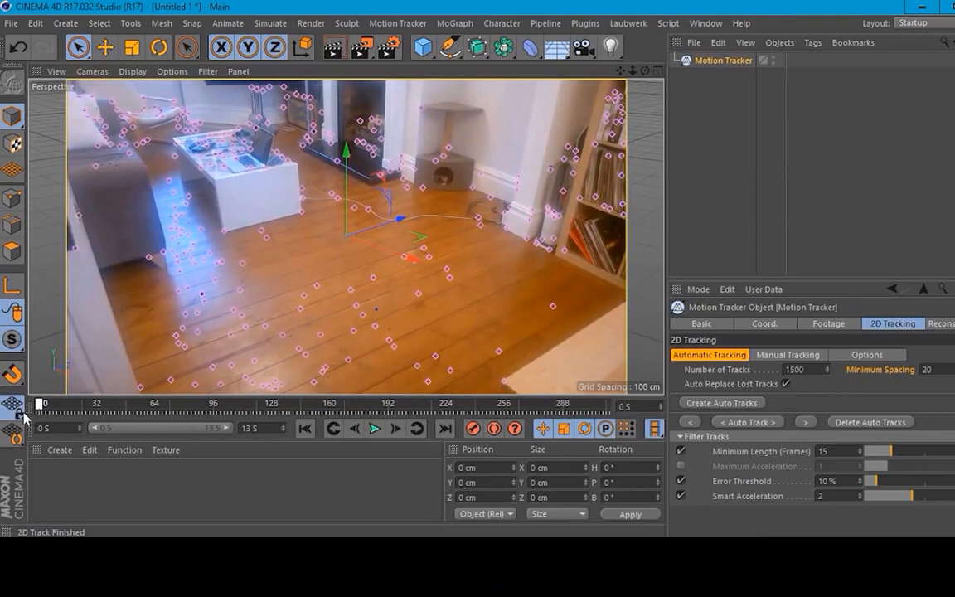
drag(30, 418, 10, 422)
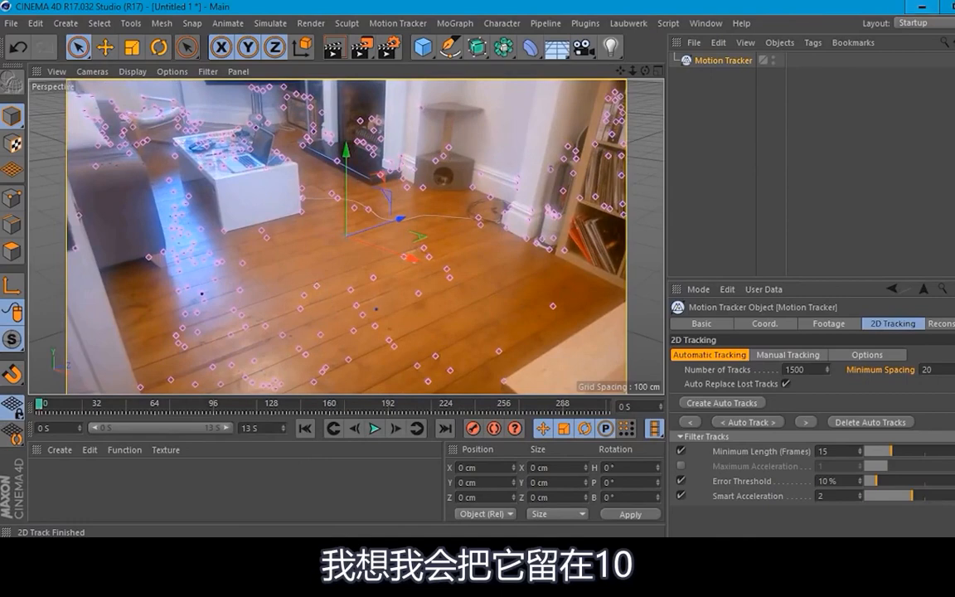
Step: Open the Motion Tracker's reconstruction settings and scrub to frame 139 to examine the tracks' relative movement
click(829, 323)
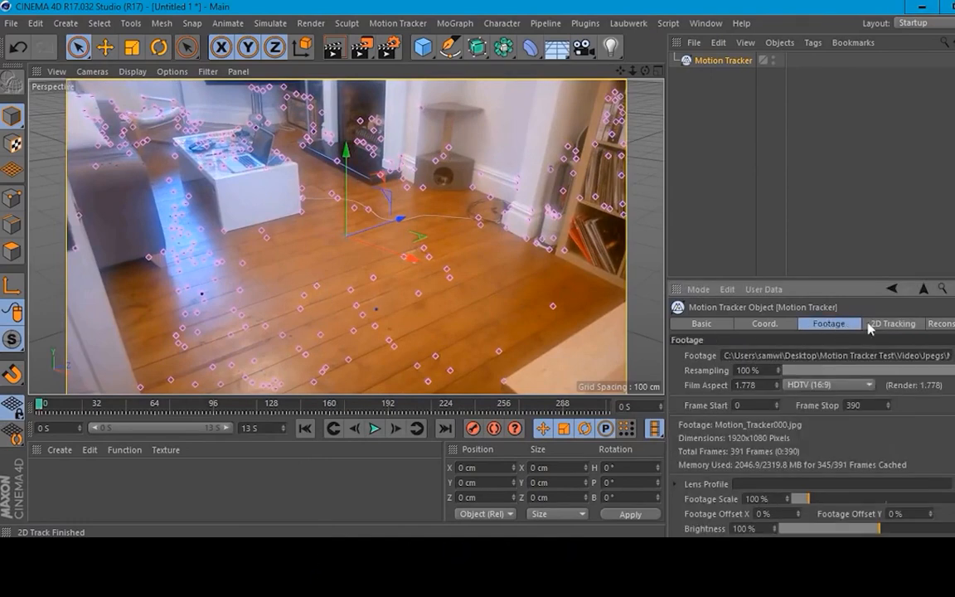
click(892, 323)
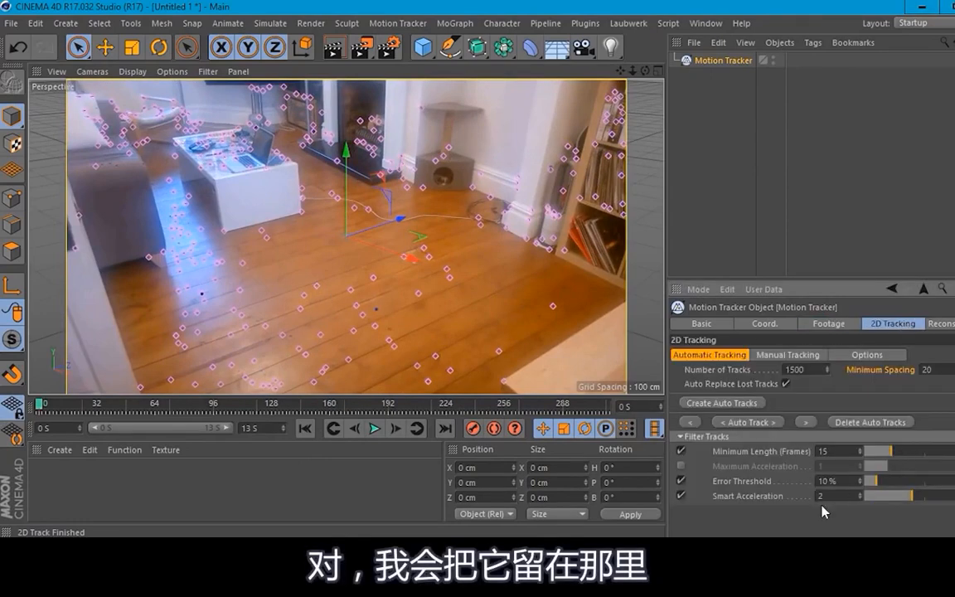
click(945, 324)
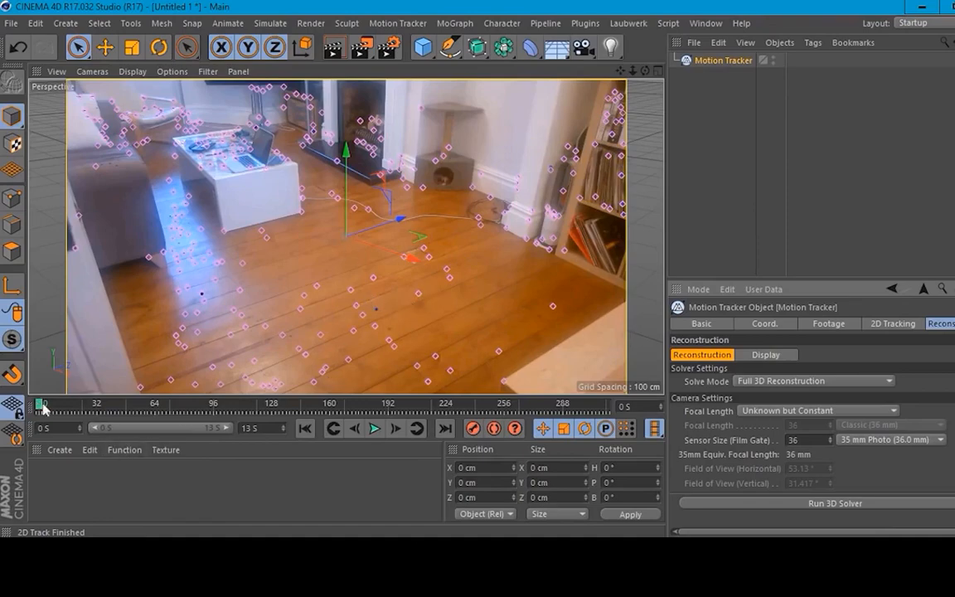
drag(43, 406, 301, 415)
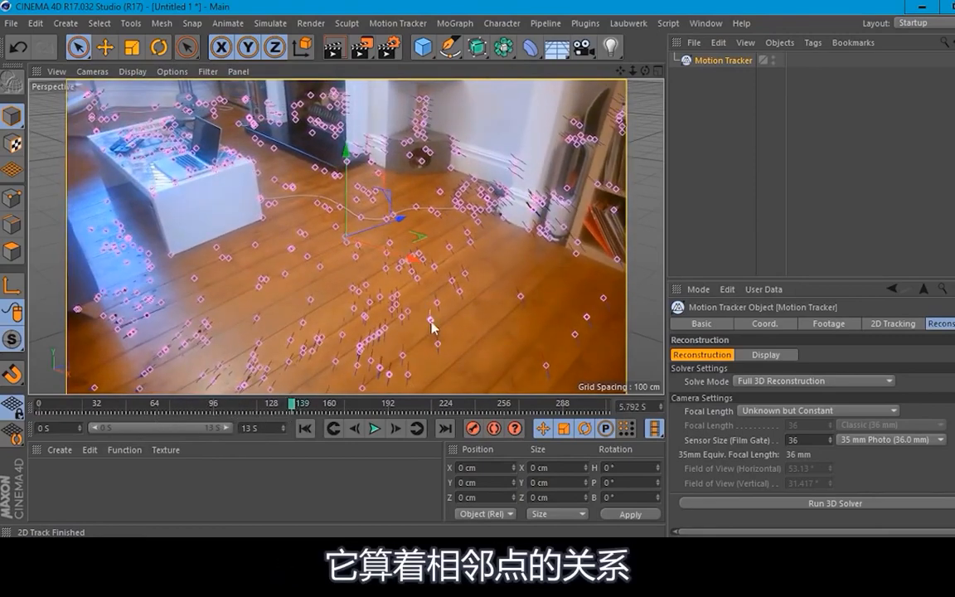
Step: Scrub between about frames 108 and 117 to examine how the tracks move relative to each other, and return to frame 0
drag(292, 412, 235, 416)
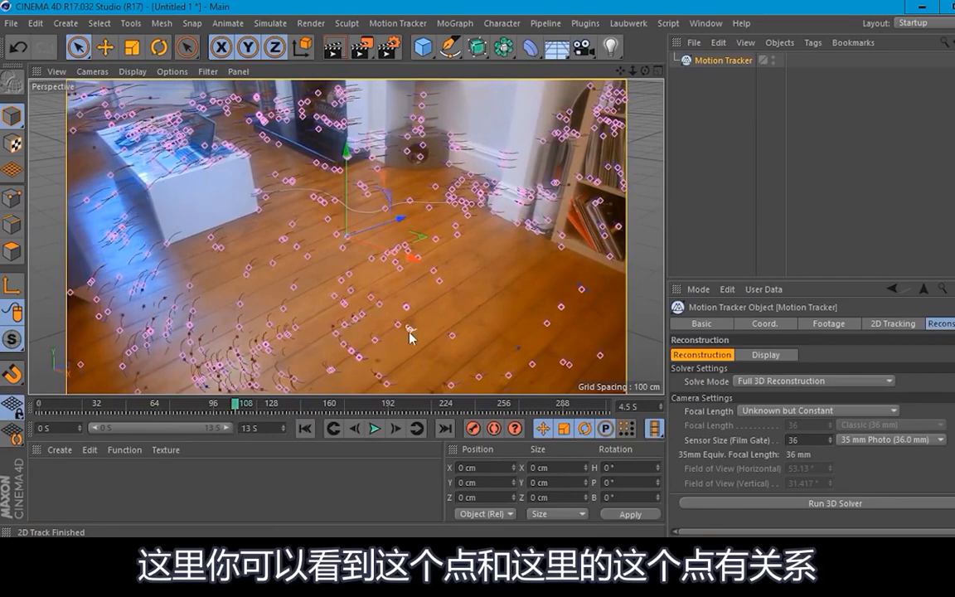
click(220, 412)
drag(222, 414, 253, 412)
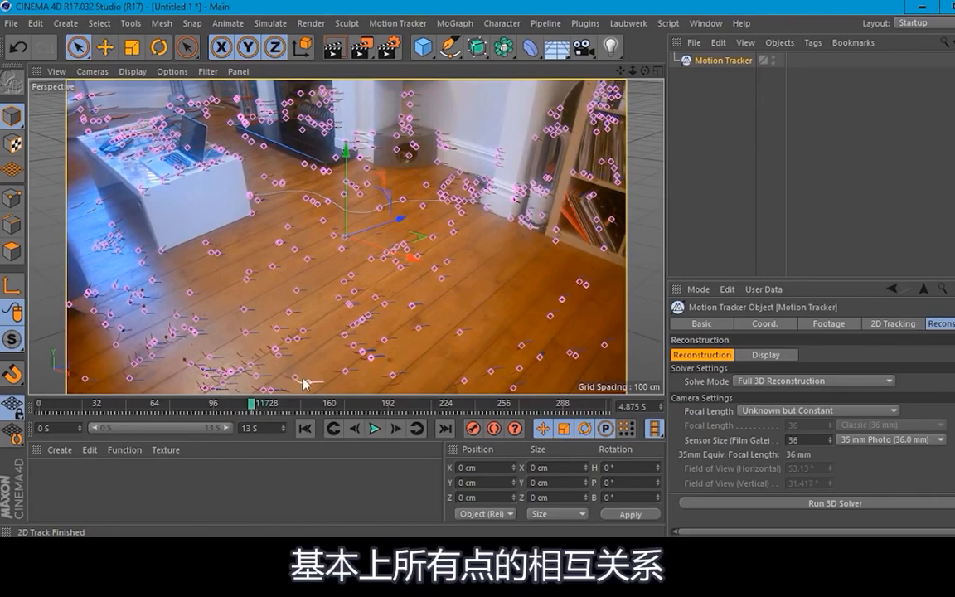
drag(254, 408, 39, 408)
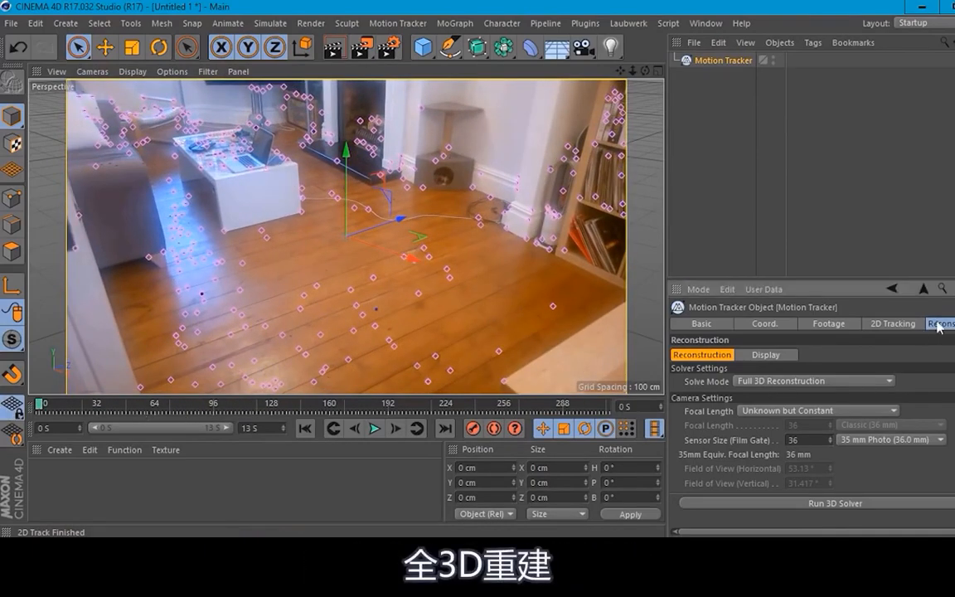
Step: Keep Solve Mode at Full 3D Reconstruction, set the camera Focal Length to Unknown and run the 3D solver
click(784, 383)
click(762, 398)
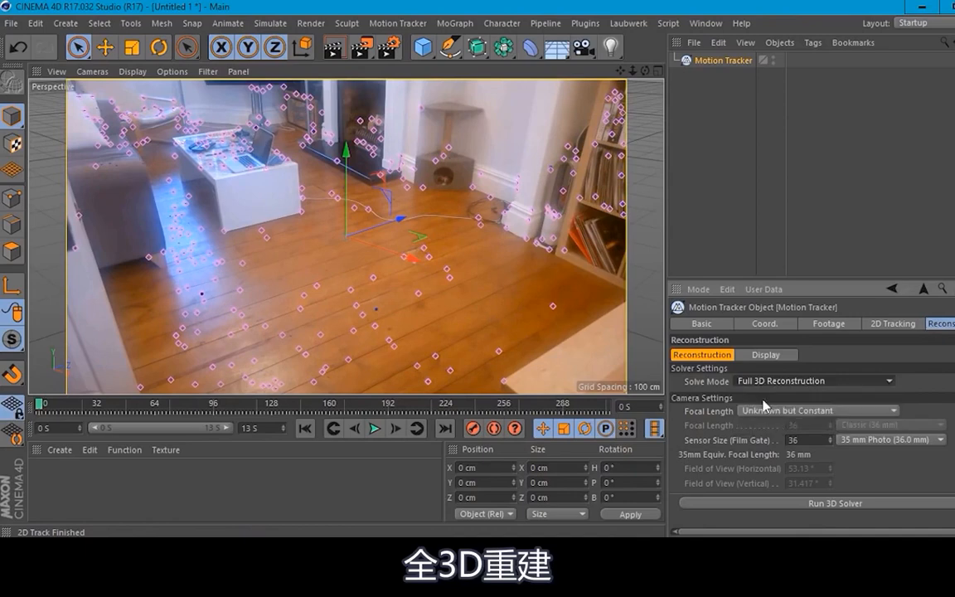
click(771, 411)
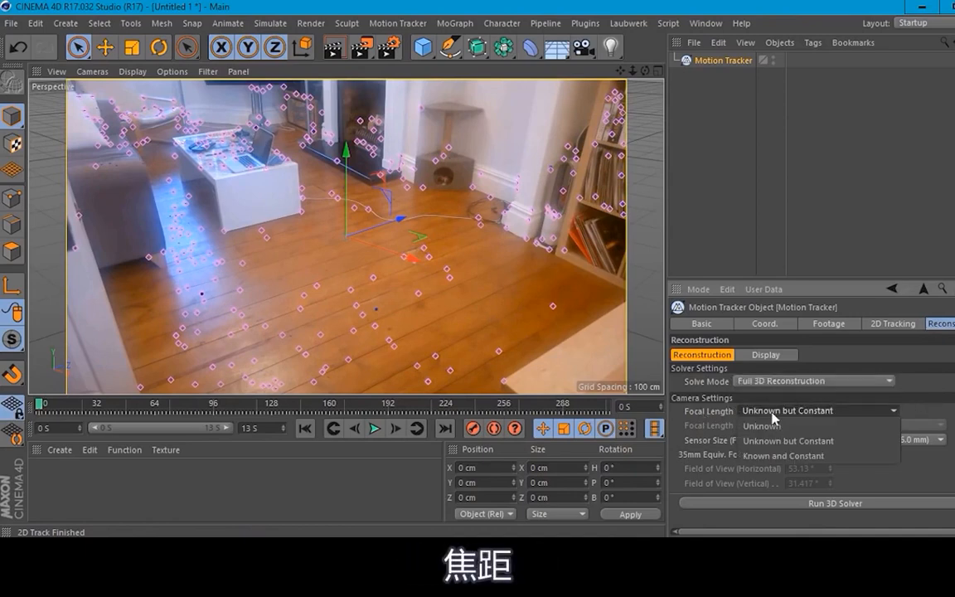
click(772, 413)
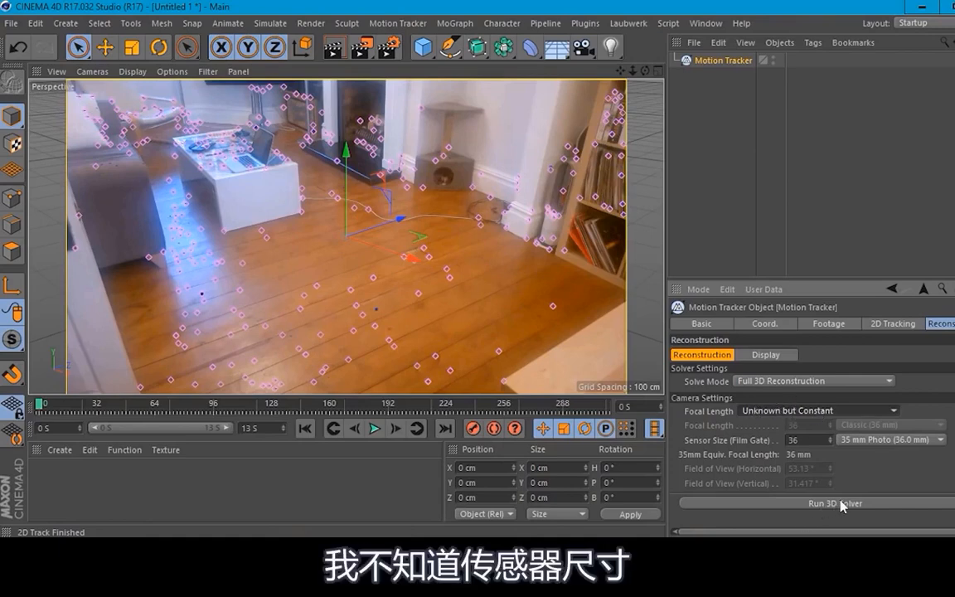
click(807, 409)
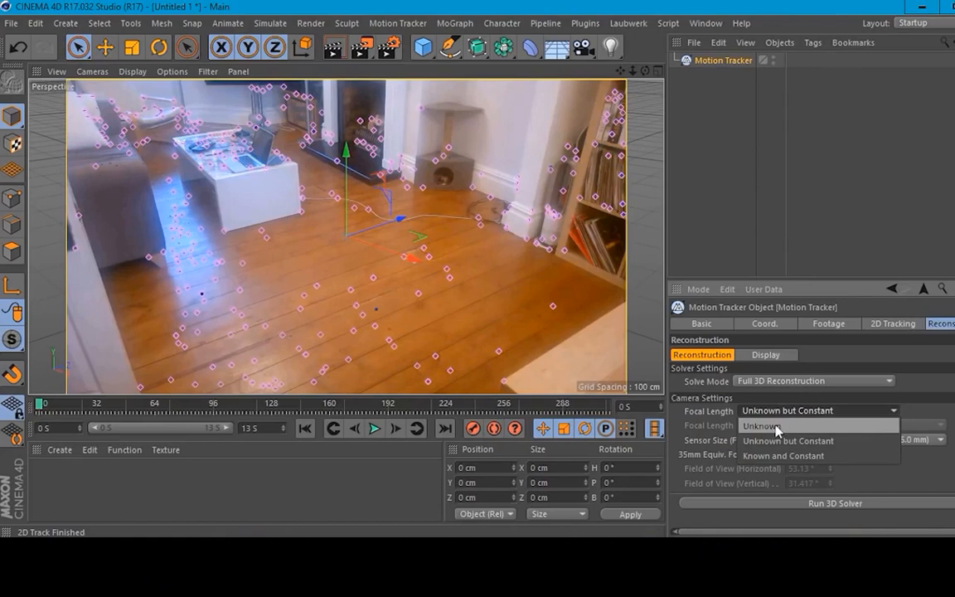
click(777, 427)
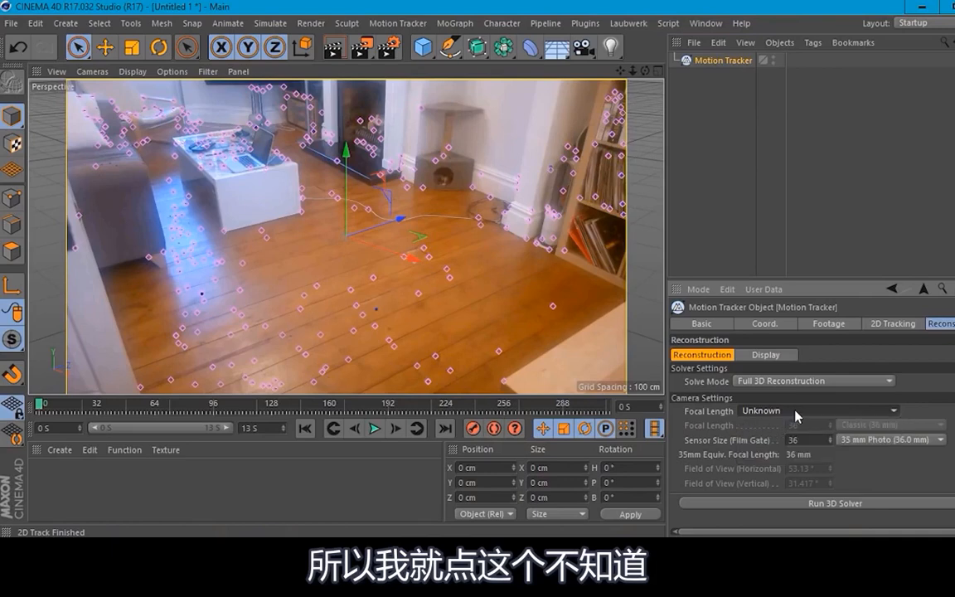
click(829, 503)
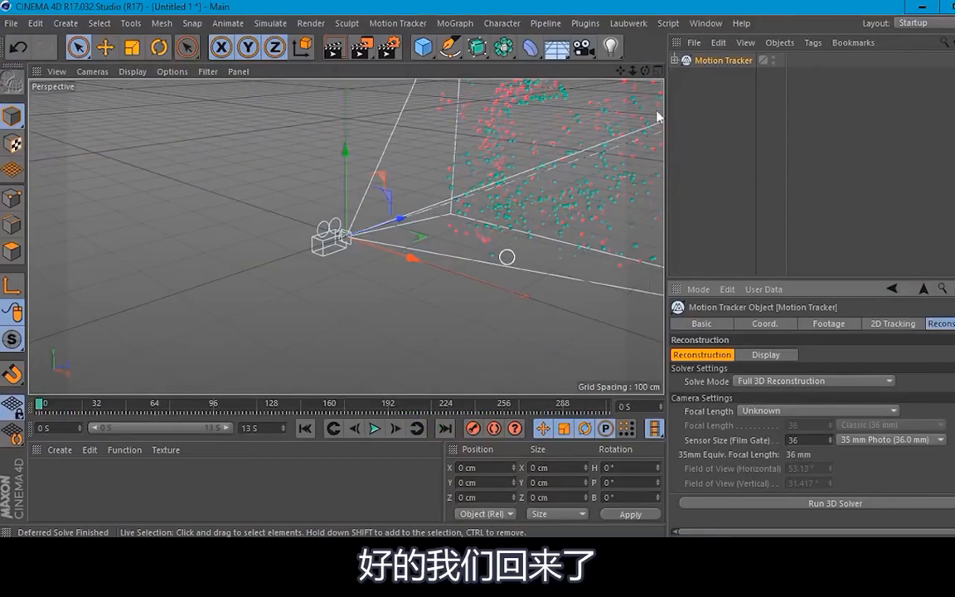
Step: Expand the Motion Tracker's hierarchy and examine the solved camera and reconstructed point cloud in the 3D scene
click(676, 61)
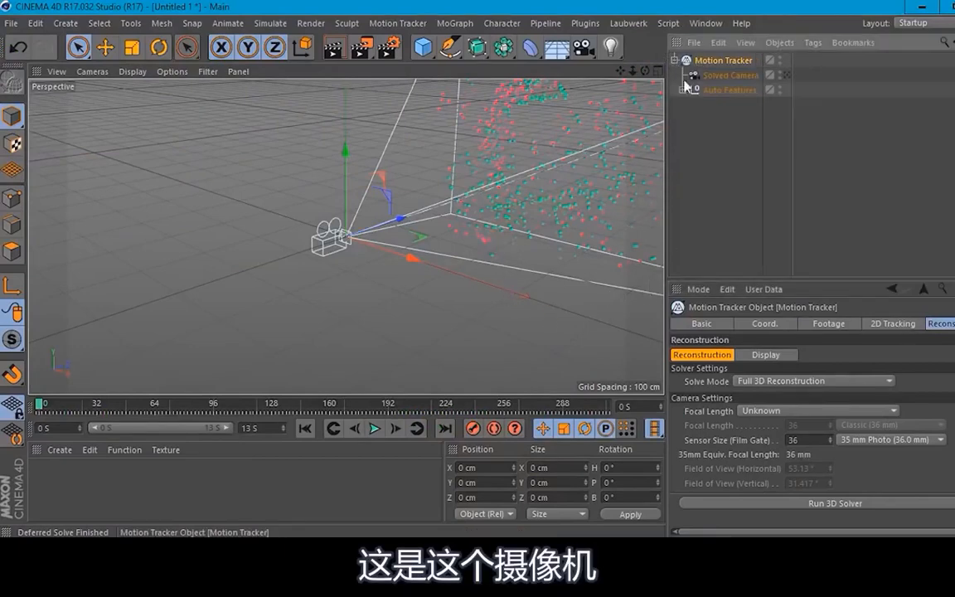
click(746, 142)
scroll(537, 183, down, 2)
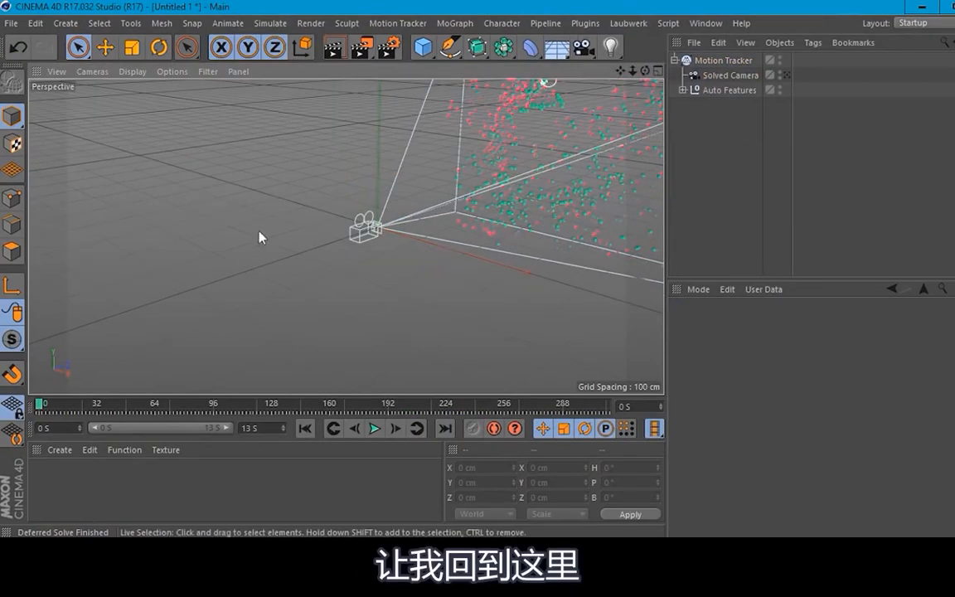
scroll(504, 249, down, 5)
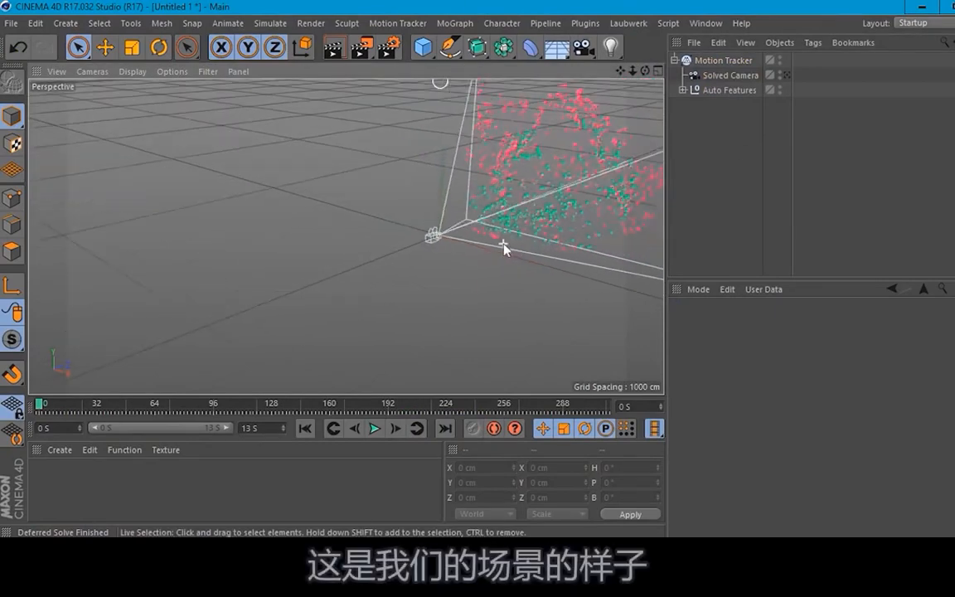
alt+drag(330, 283, 311, 289)
alt+drag(609, 257, 290, 332)
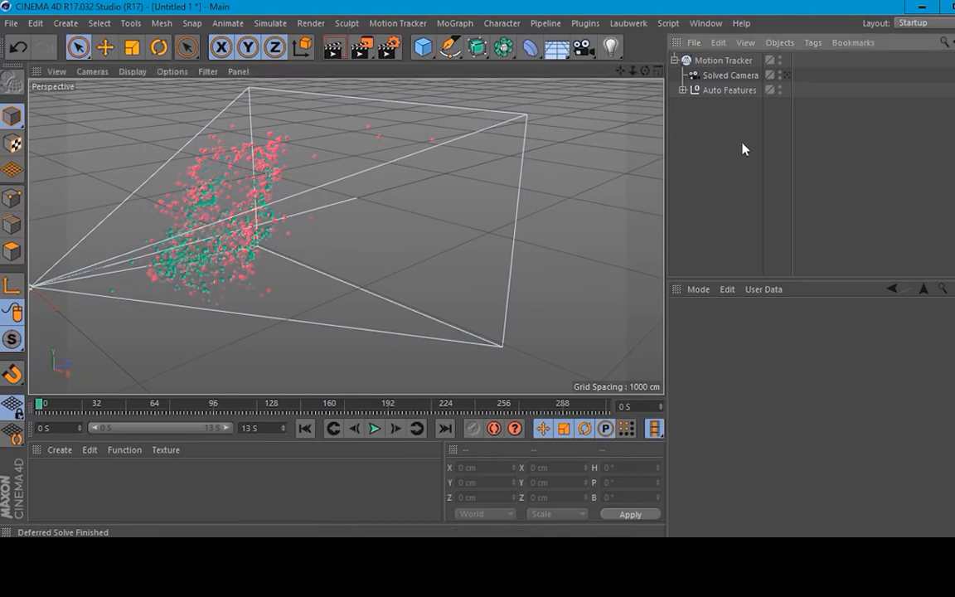
Step: Inspect the Solved Camera's object properties, clear the selection and view the floor points from the side
click(720, 89)
click(724, 76)
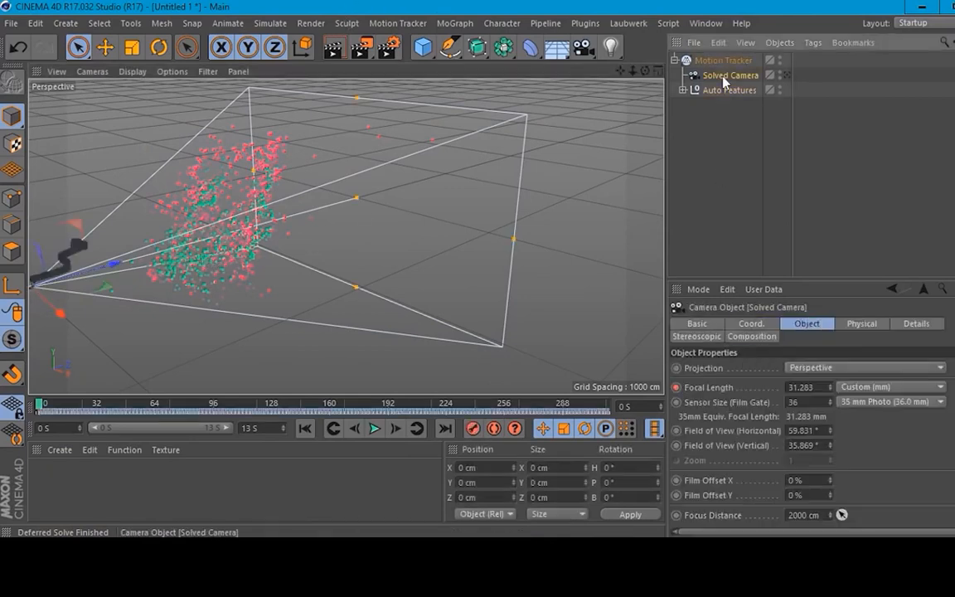
click(727, 161)
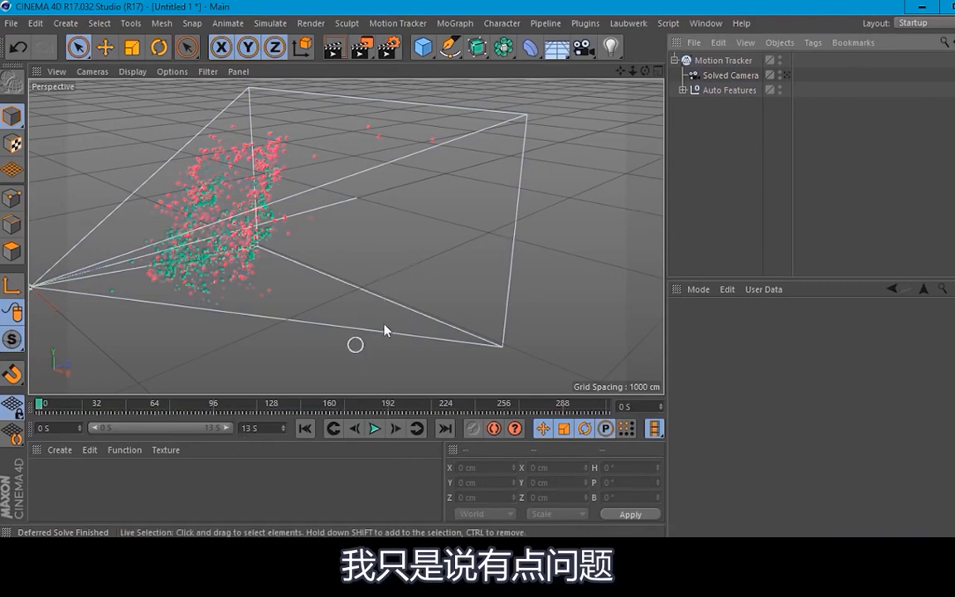
alt+drag(384, 330, 396, 239)
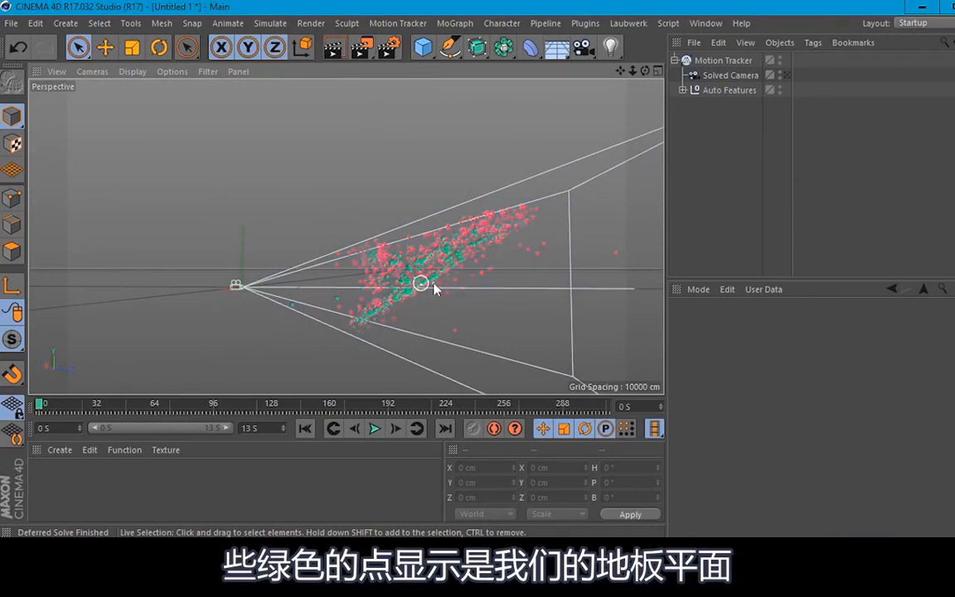
Step: Look through the Solved Camera and add a Planar Constraint tag to the Motion Tracker
click(786, 77)
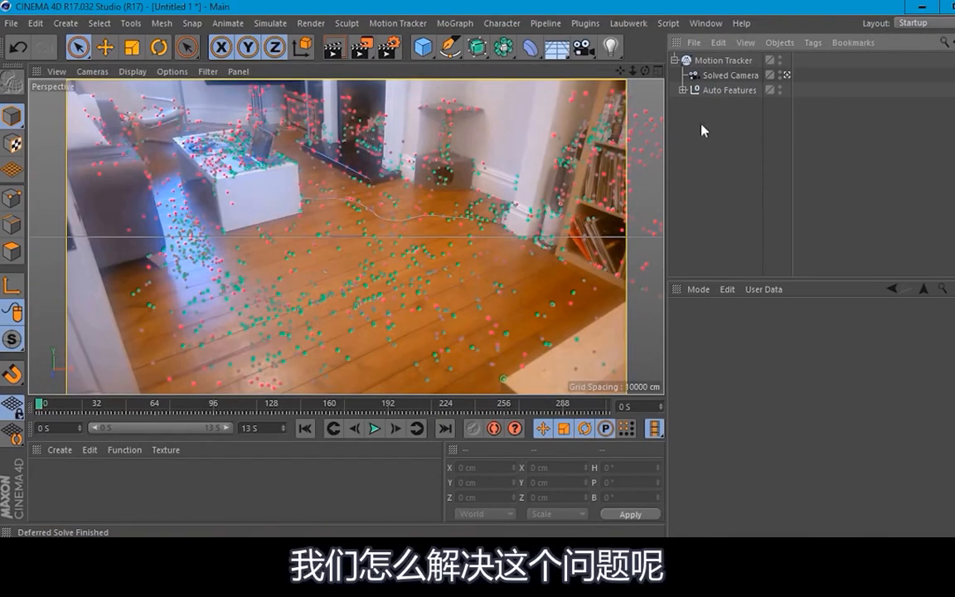
click(713, 61)
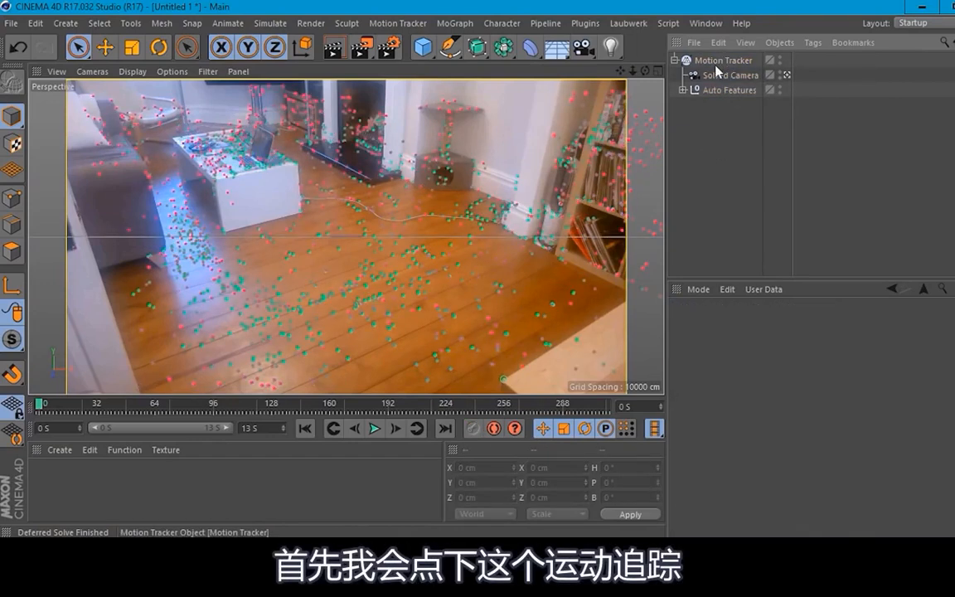
click(715, 61)
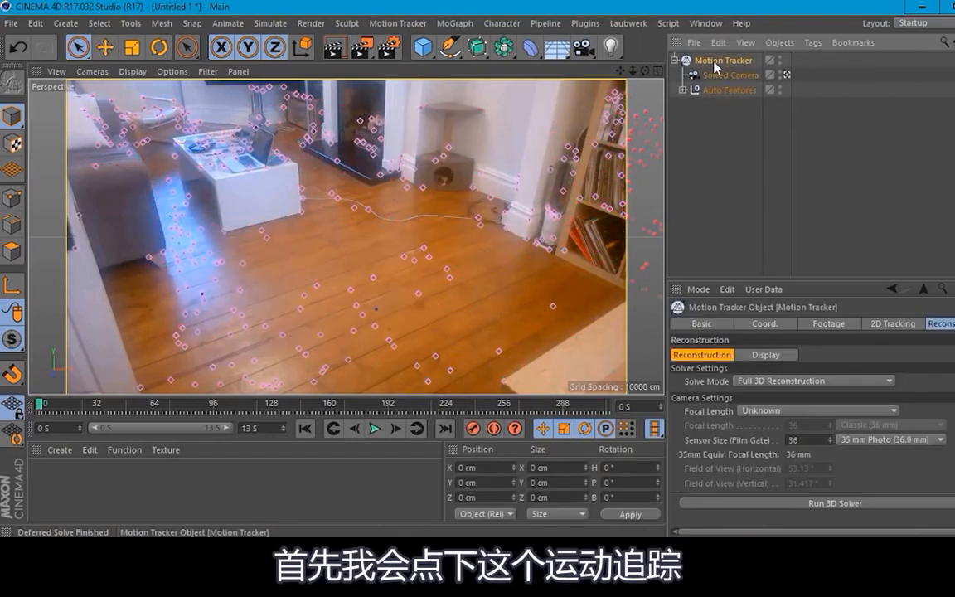
right_click(716, 66)
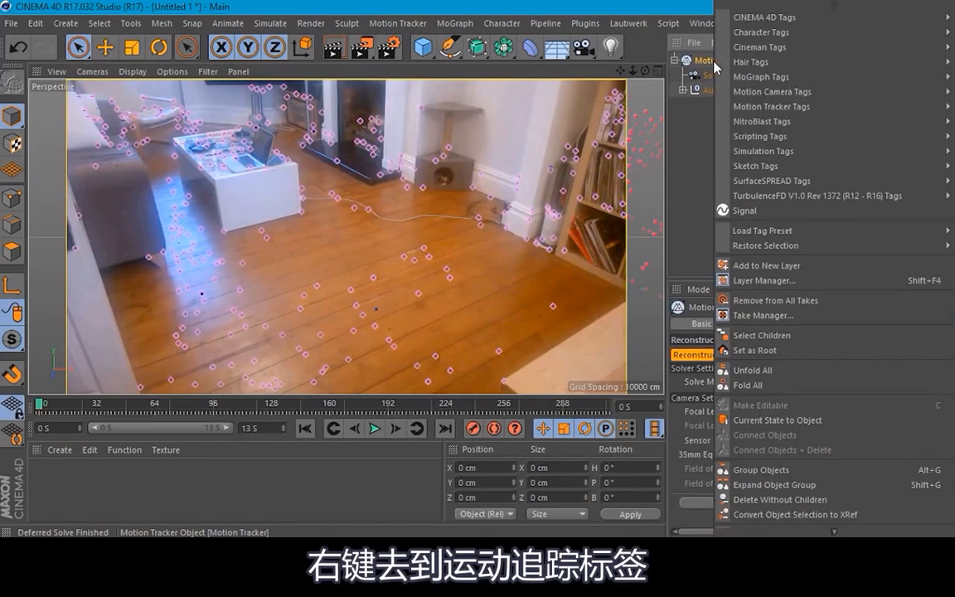
mouse_move(780, 108)
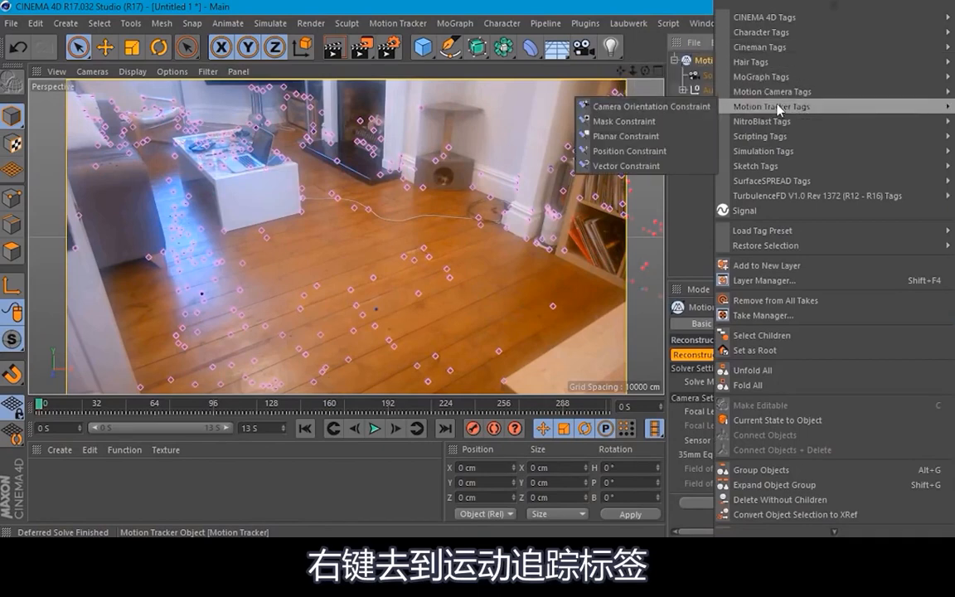
click(639, 138)
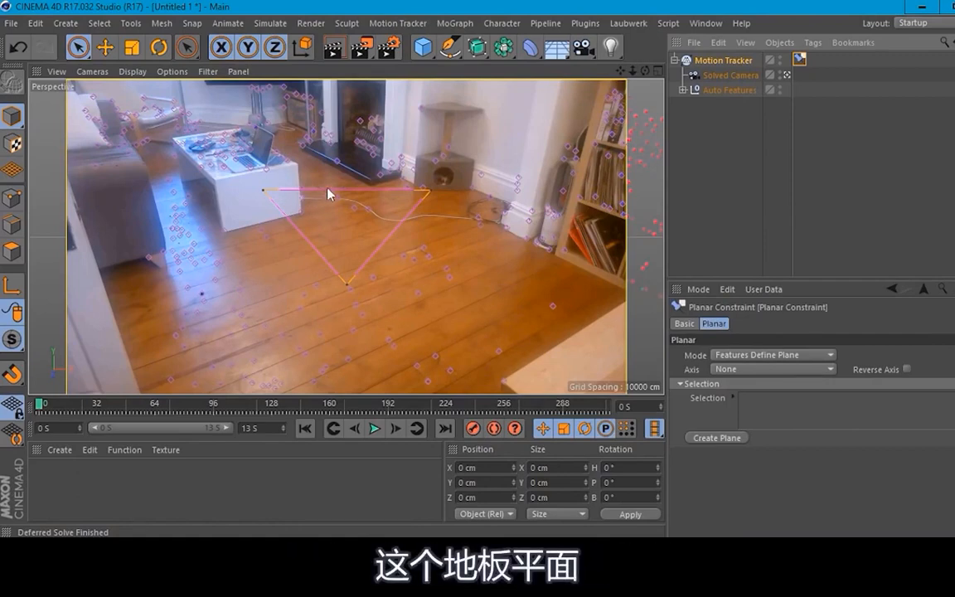
Step: Snap the constraint triangle's corners to floor features at the white table's two front base corners and on the open floorboards
drag(262, 190, 226, 227)
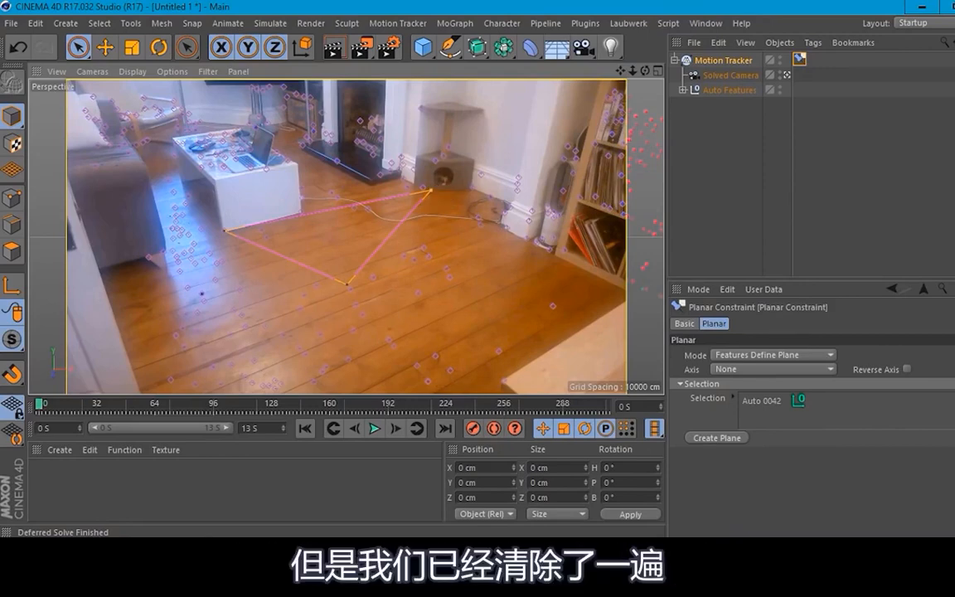
drag(429, 196, 300, 213)
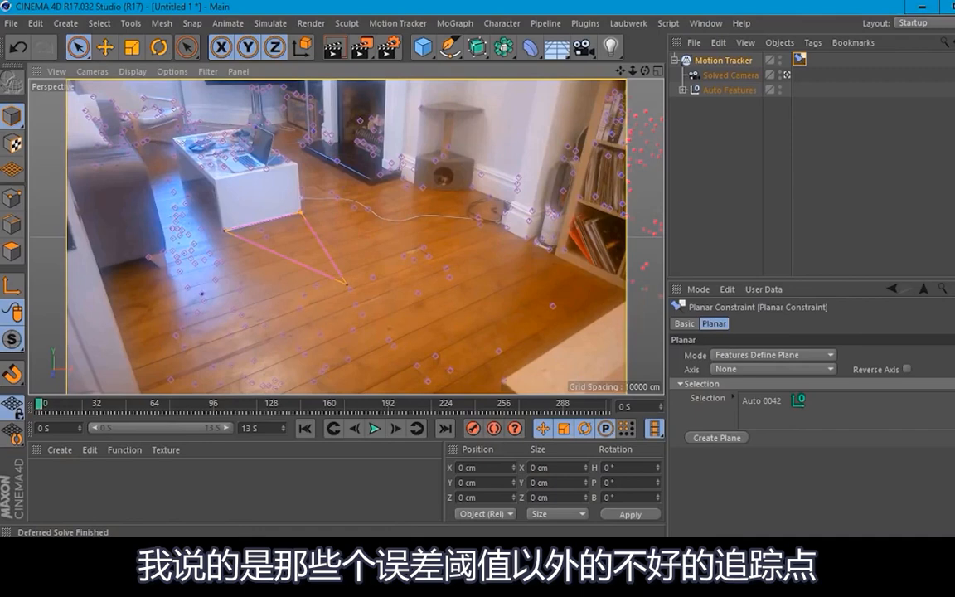
click(553, 306)
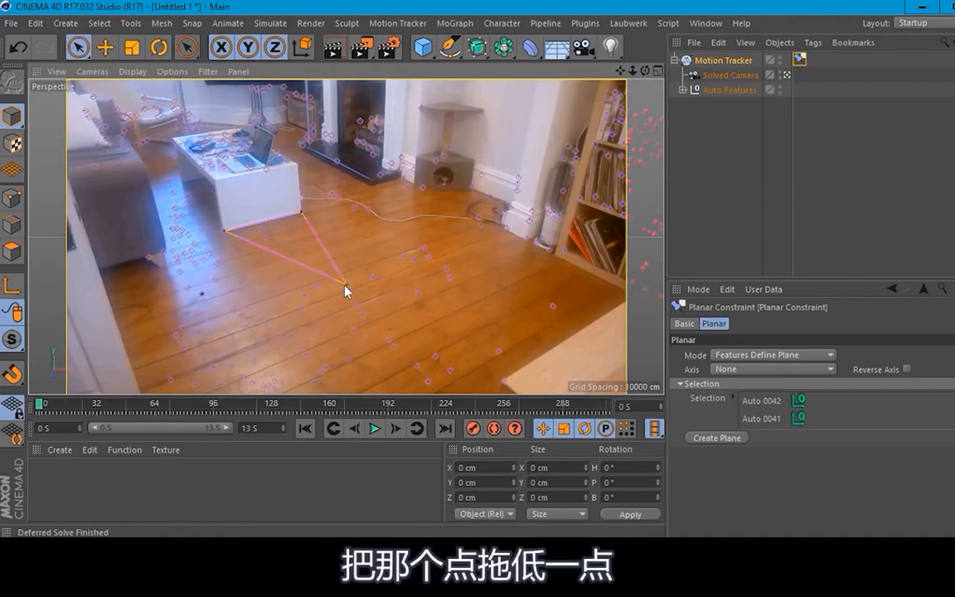
drag(346, 290, 371, 280)
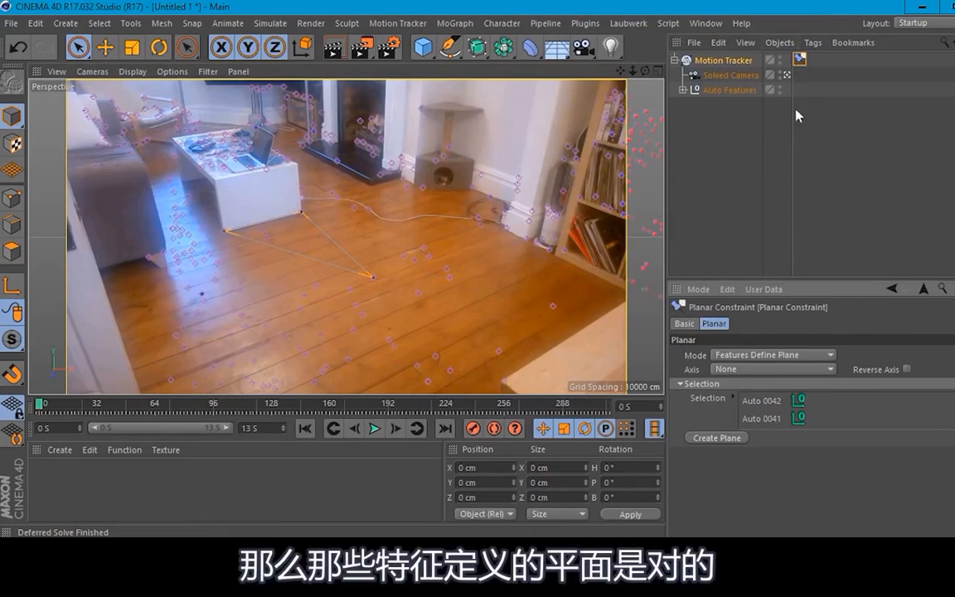
Step: Set the planar constraint's Axis to Y and check the point cloud's orientation from outside the Solved Camera
click(786, 75)
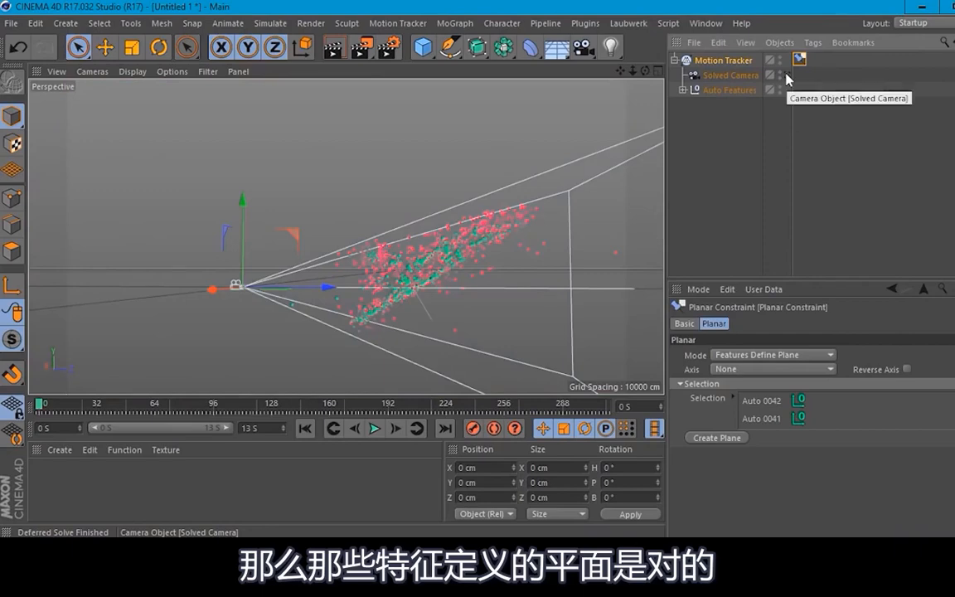
click(786, 75)
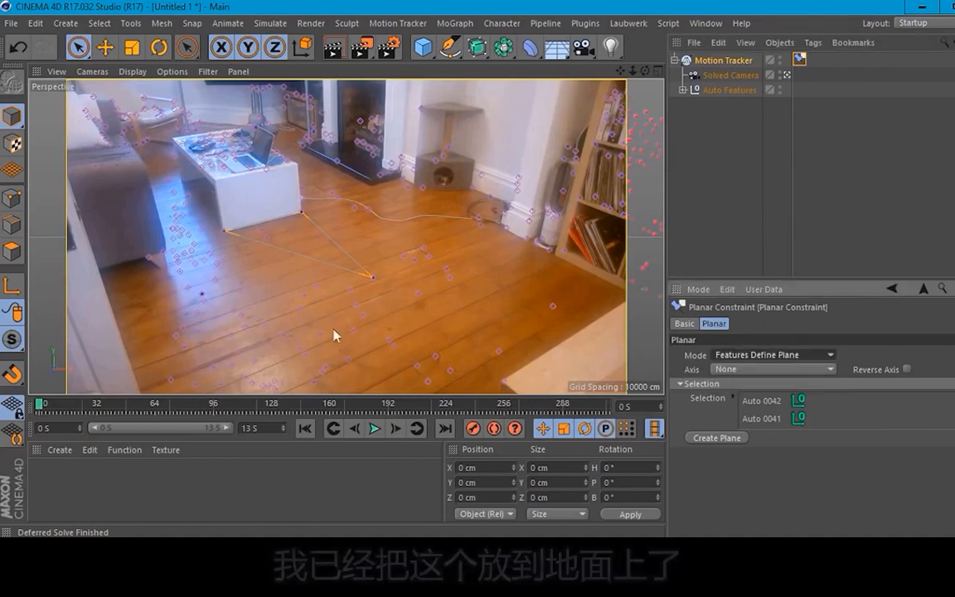
click(755, 369)
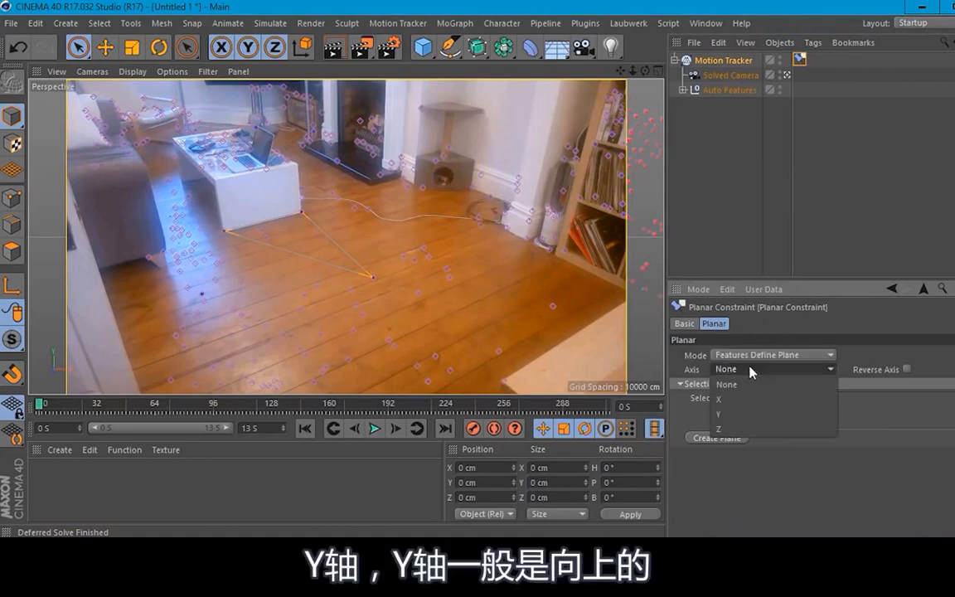
click(733, 413)
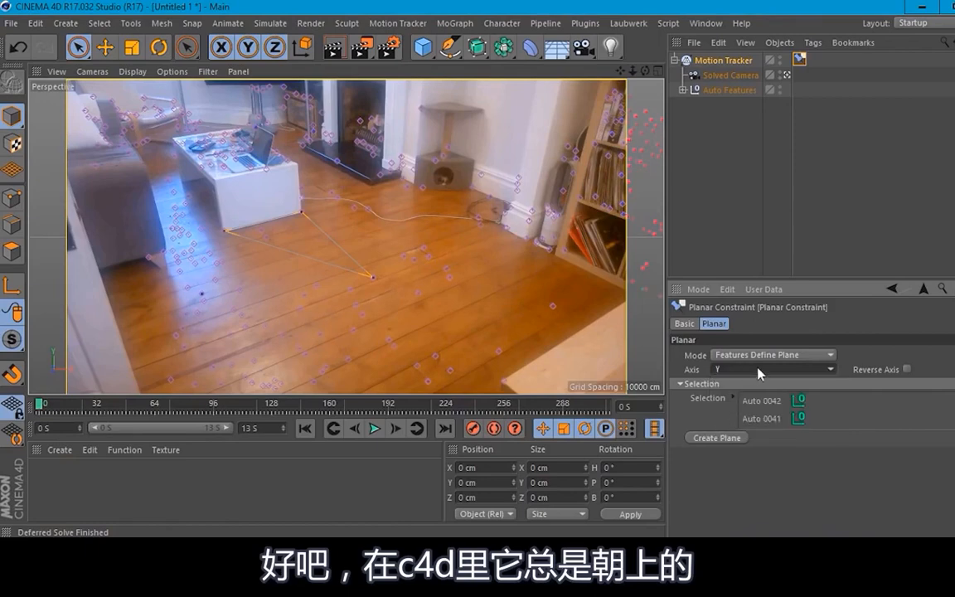
click(786, 75)
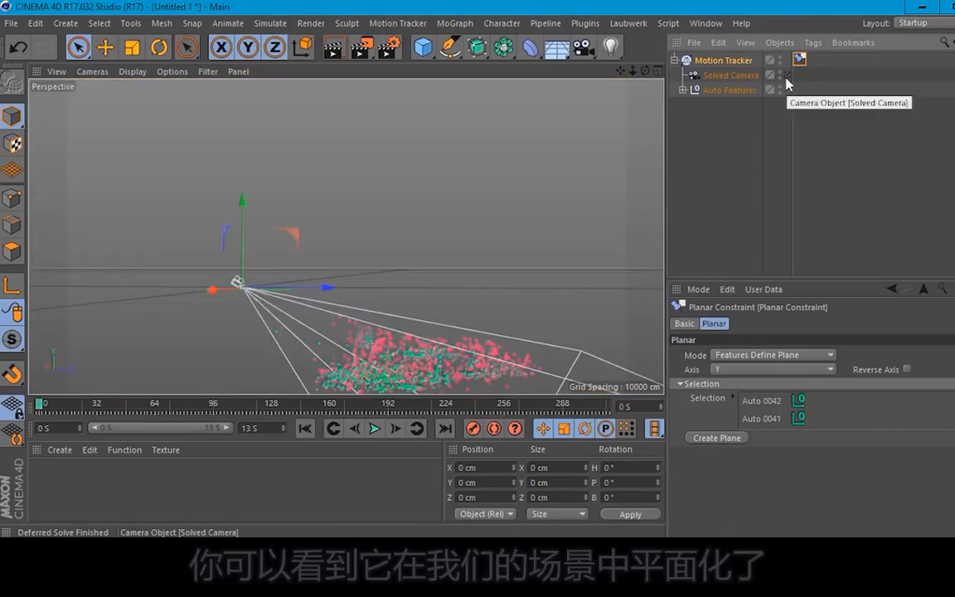
scroll(574, 298, down, 4)
scroll(566, 298, up, 4)
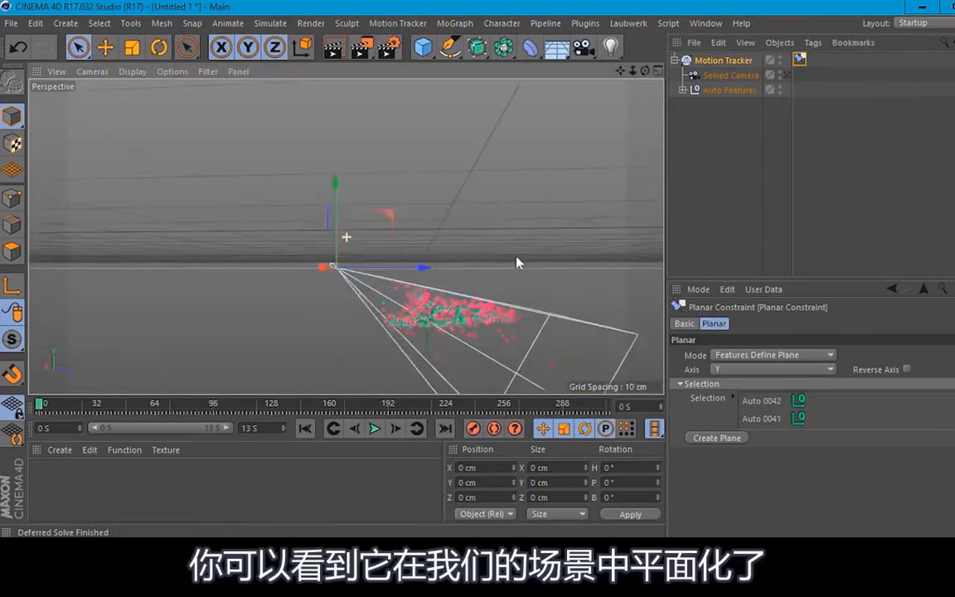